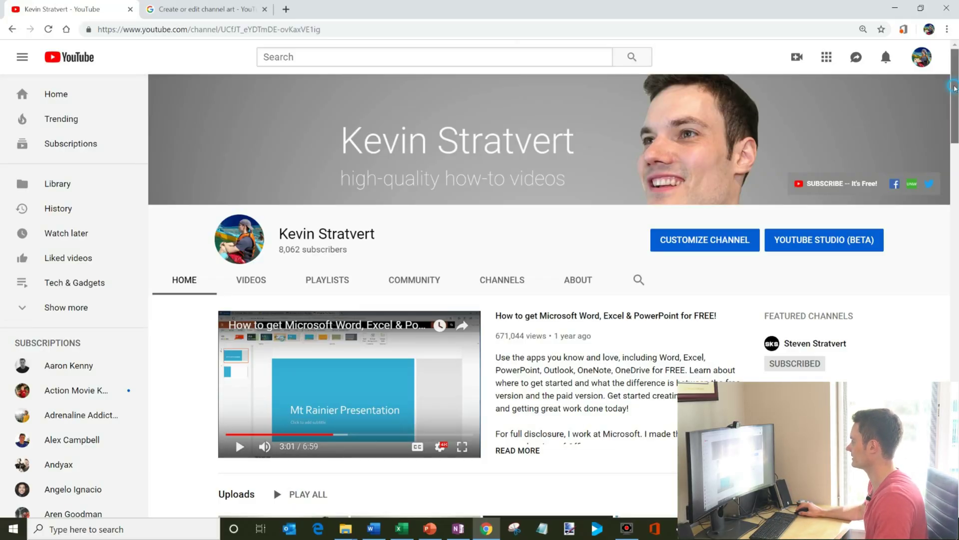
Step: Open YouTube's channel art upload window and cancel the computer photo browser
left_click_drag(955, 91, 957, 53)
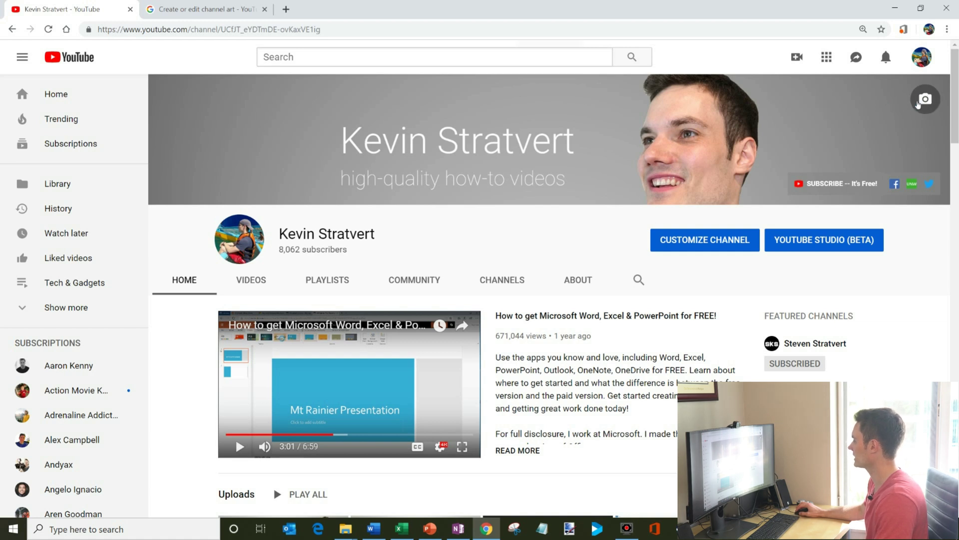
left_click(918, 103)
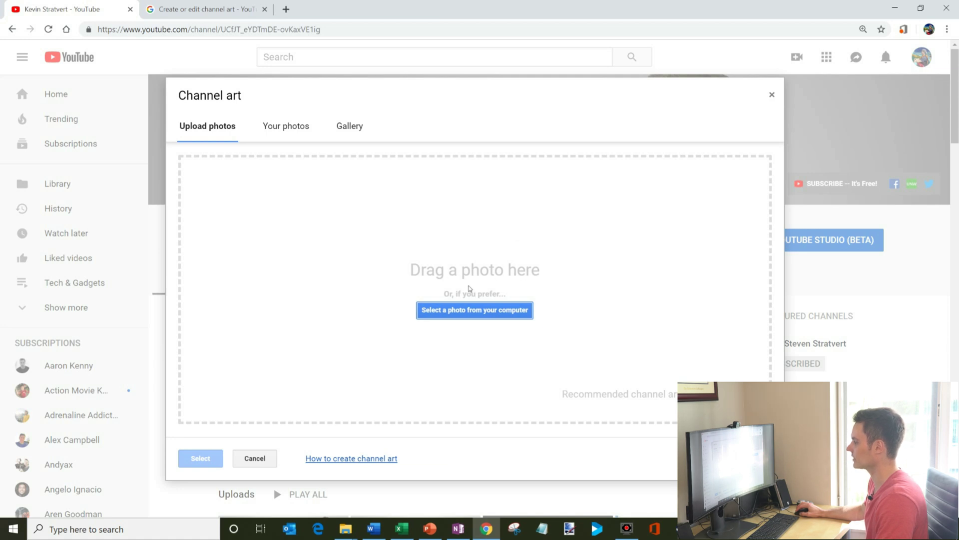
left_click(485, 313)
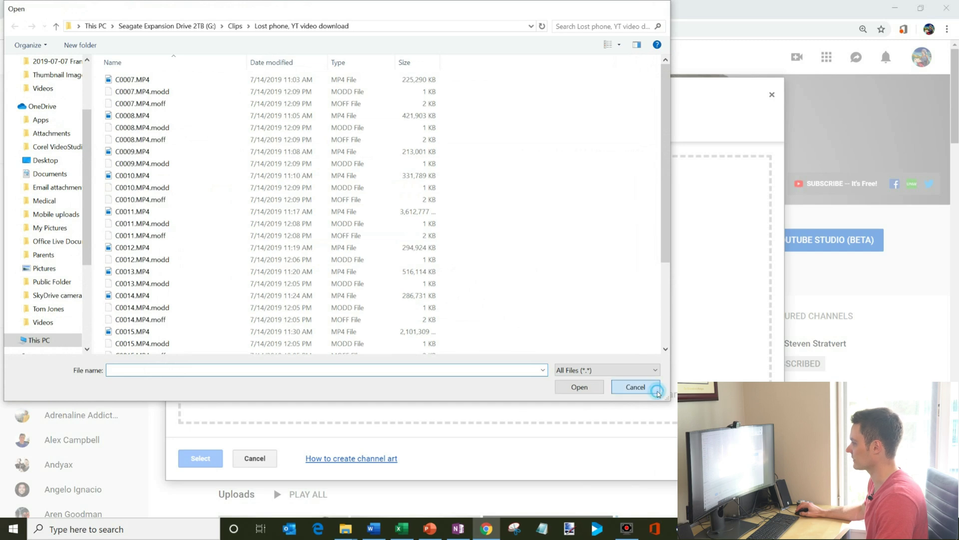
left_click(656, 391)
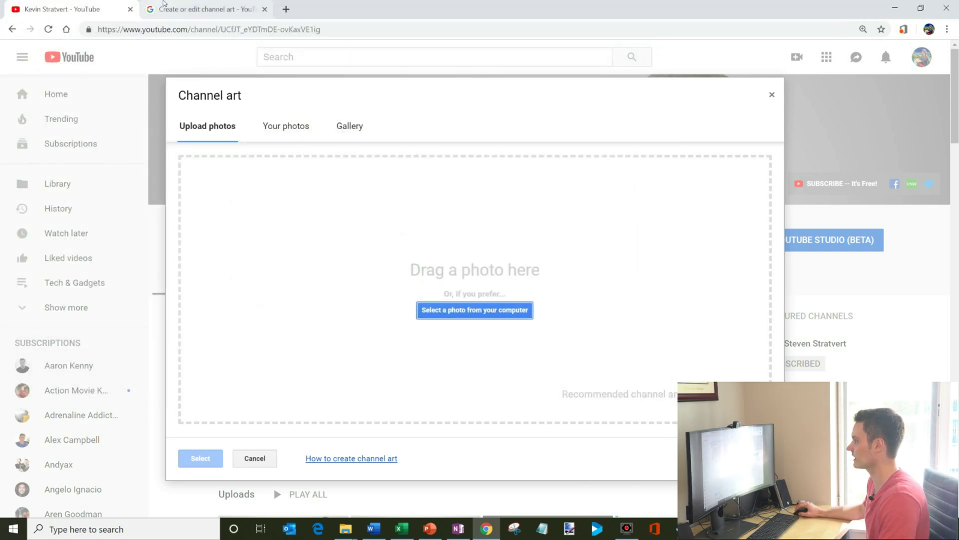
Step: Browse the Your photos and Gallery tabs, then open the 'How to create channel art' help article
left_click(297, 128)
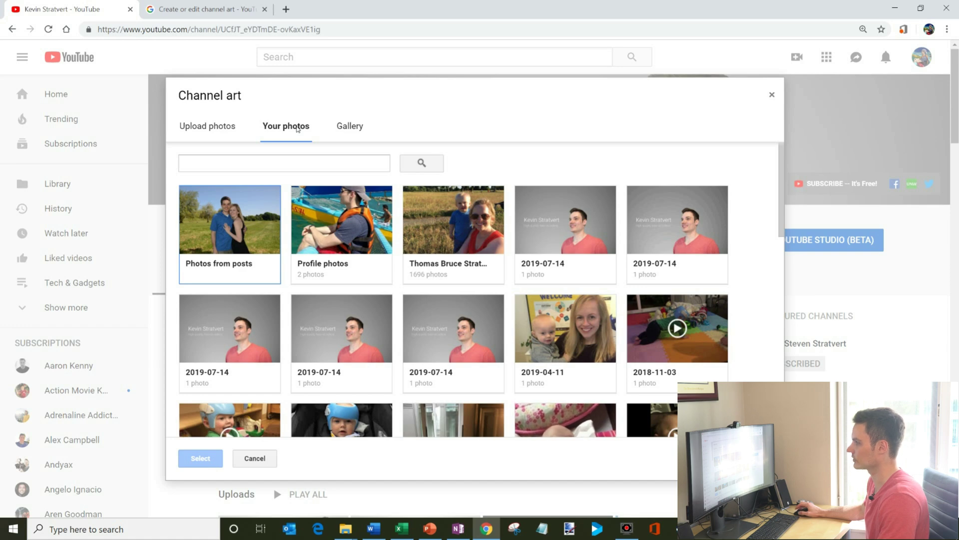
left_click(350, 128)
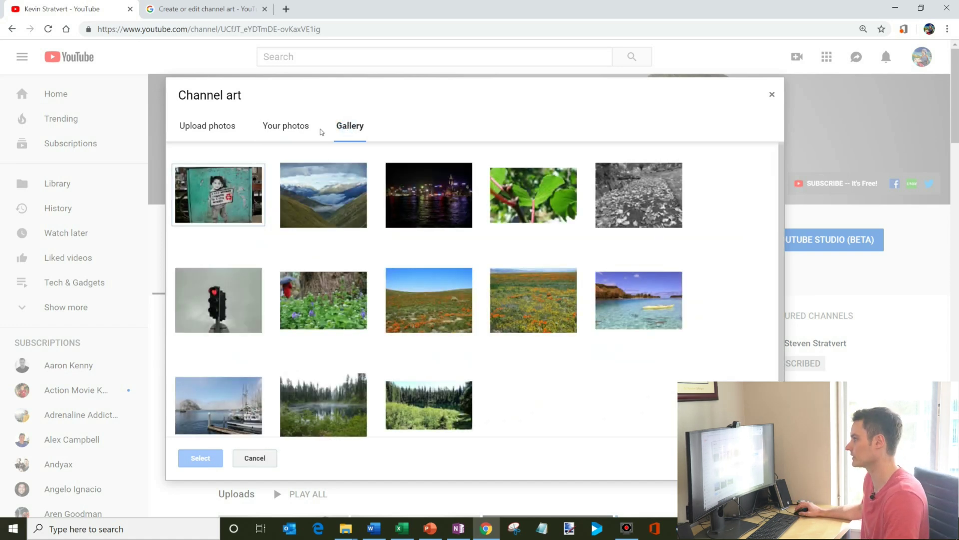
left_click(224, 129)
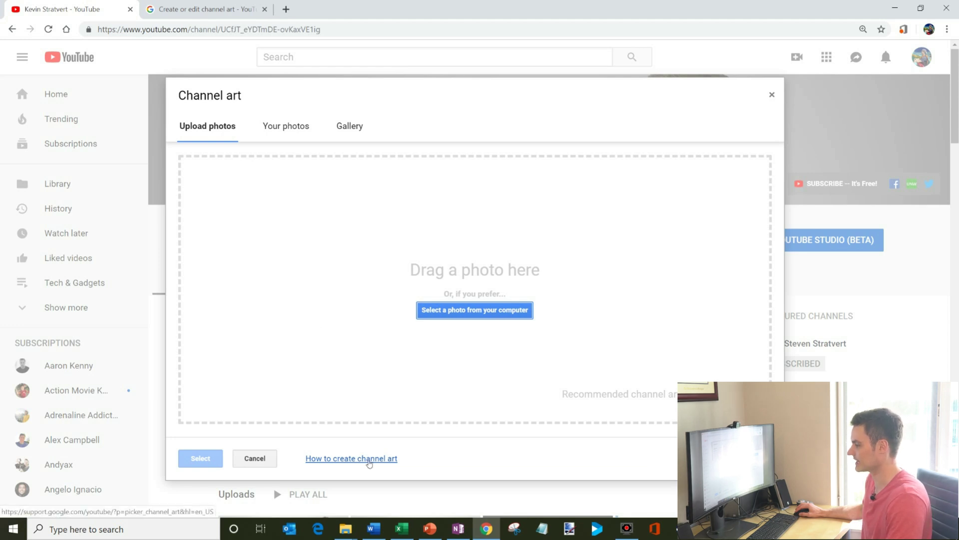
left_click(375, 460)
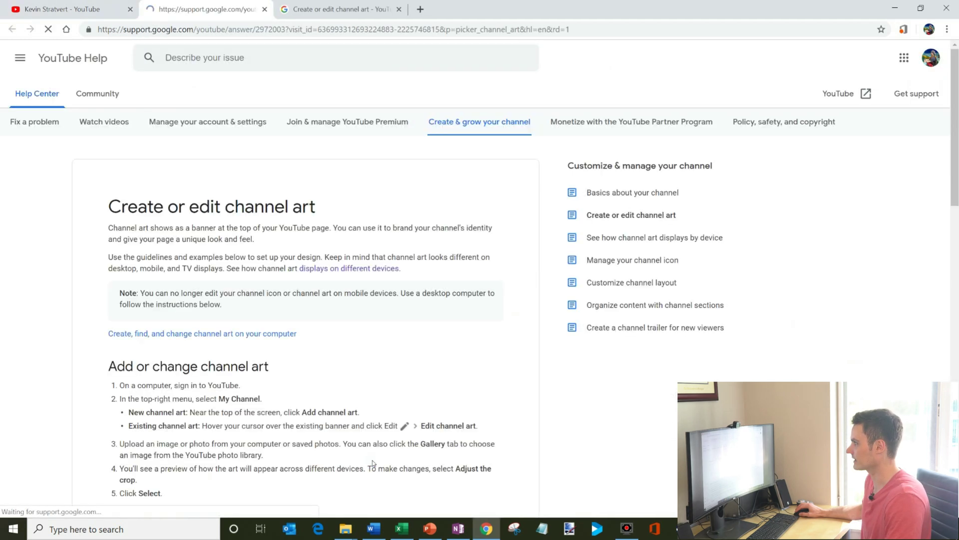
scroll(406, 312, "down", 9)
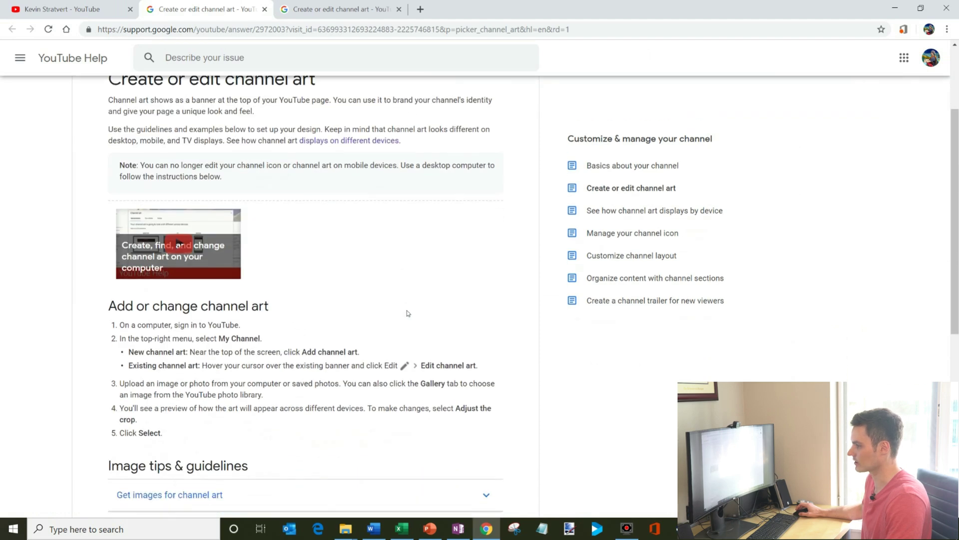
scroll(407, 312, "up", 10)
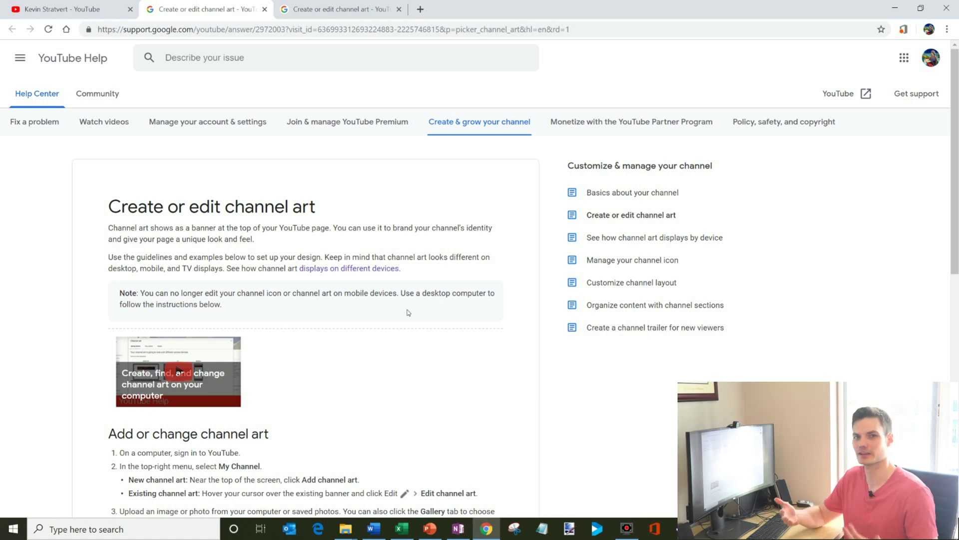
left_click(430, 528)
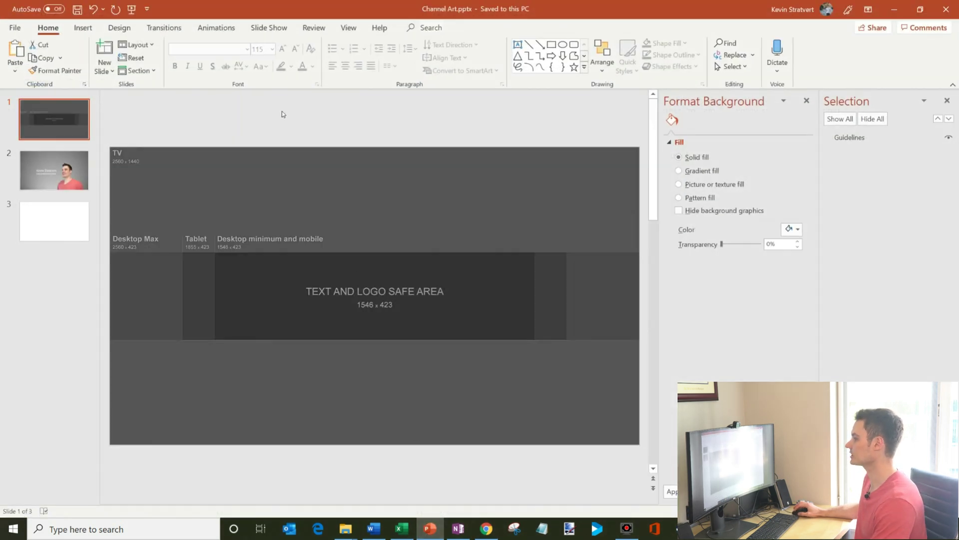
Step: Close the Format Background and Selection panes and review the Custom Slide Size without changing 26.67 × 15 in
left_click(807, 100)
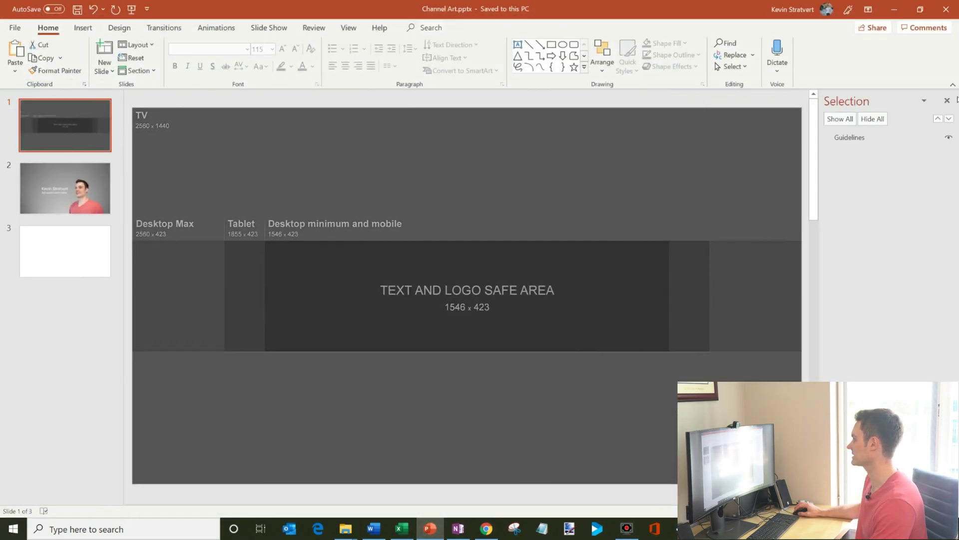
left_click(947, 101)
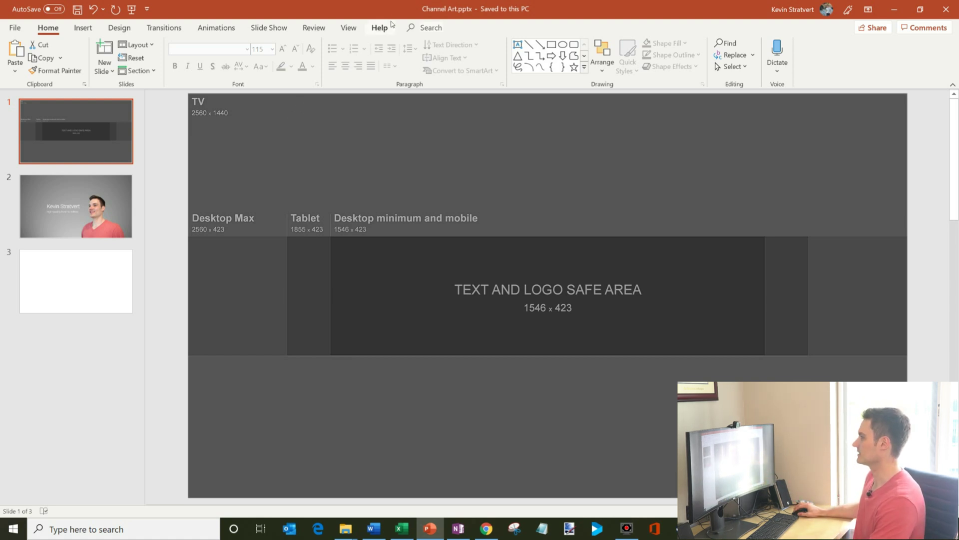
left_click(119, 27)
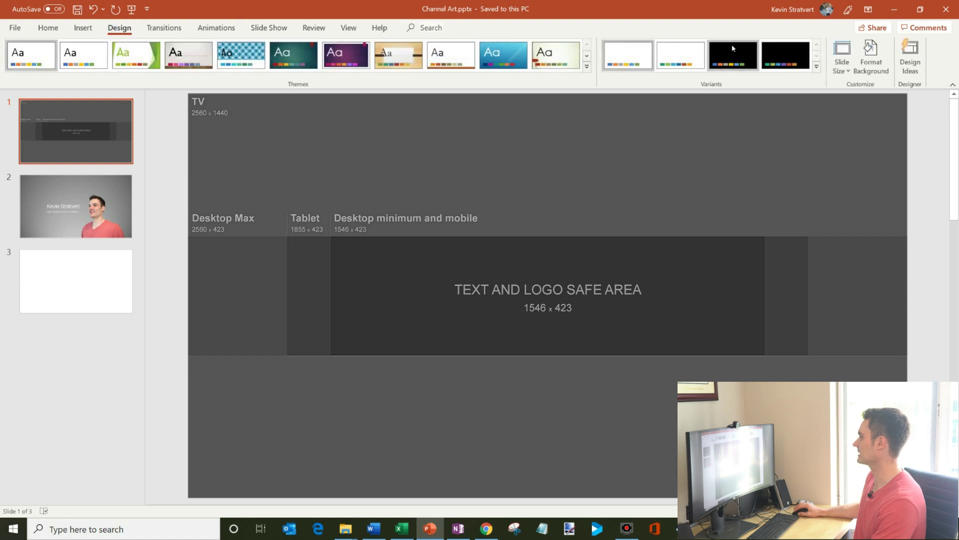
left_click(842, 56)
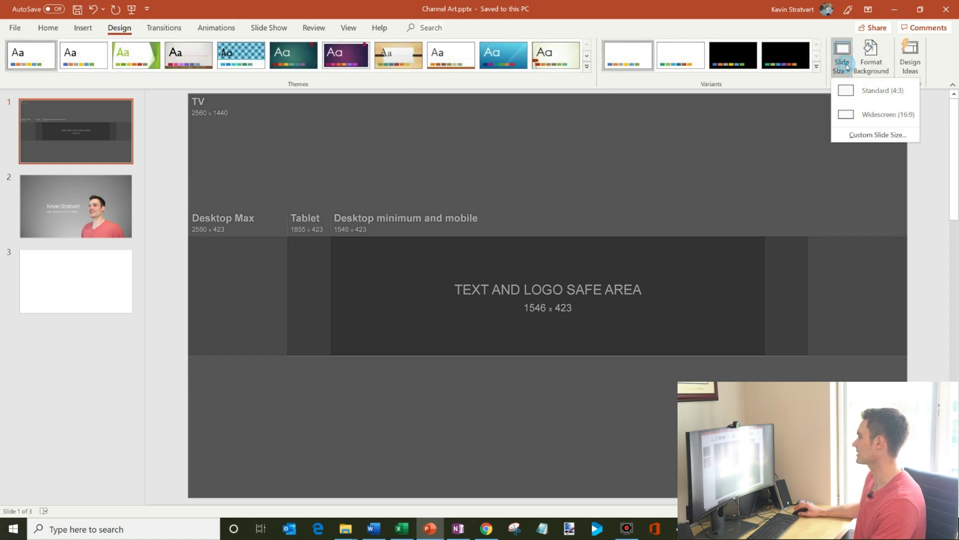
left_click(863, 134)
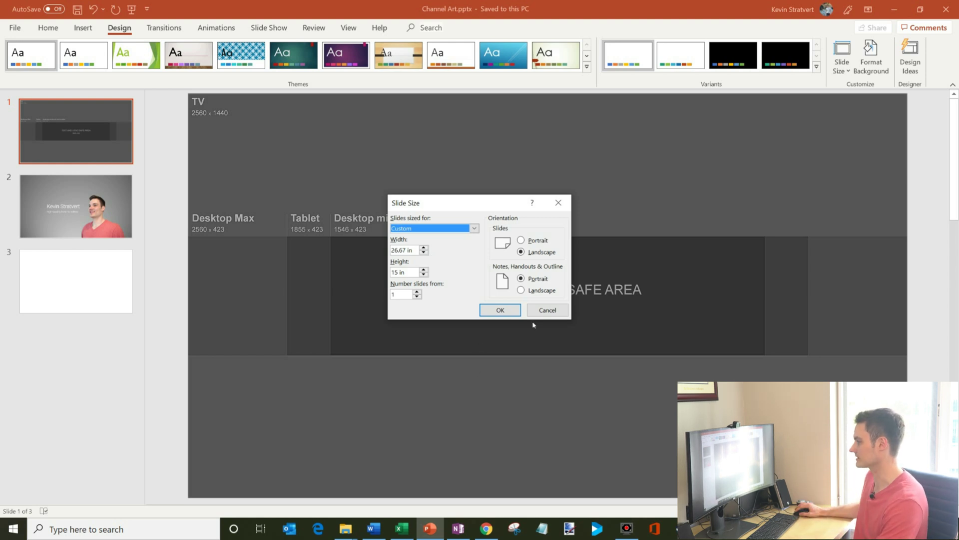
left_click(548, 310)
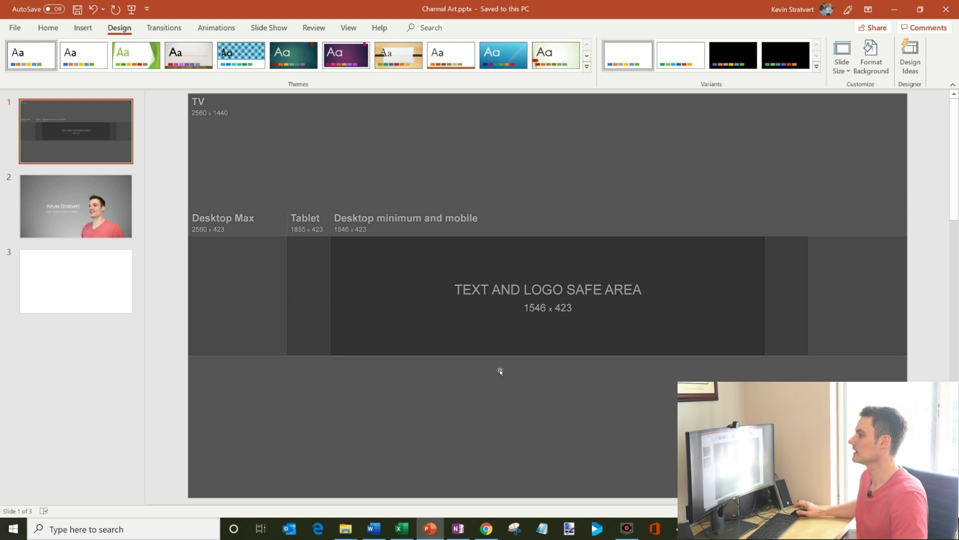
left_click(70, 201)
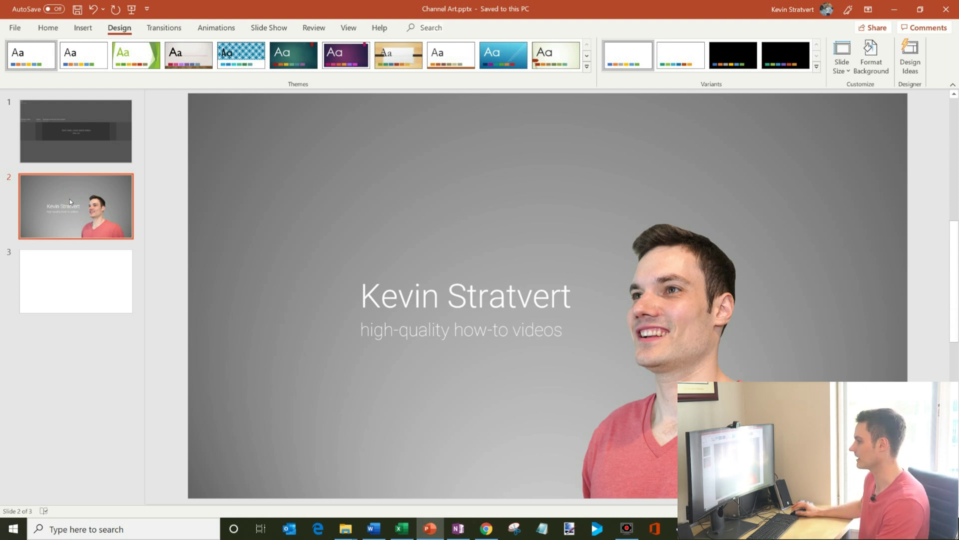
Step: Give slide 3 the Blank layout
left_click(90, 283)
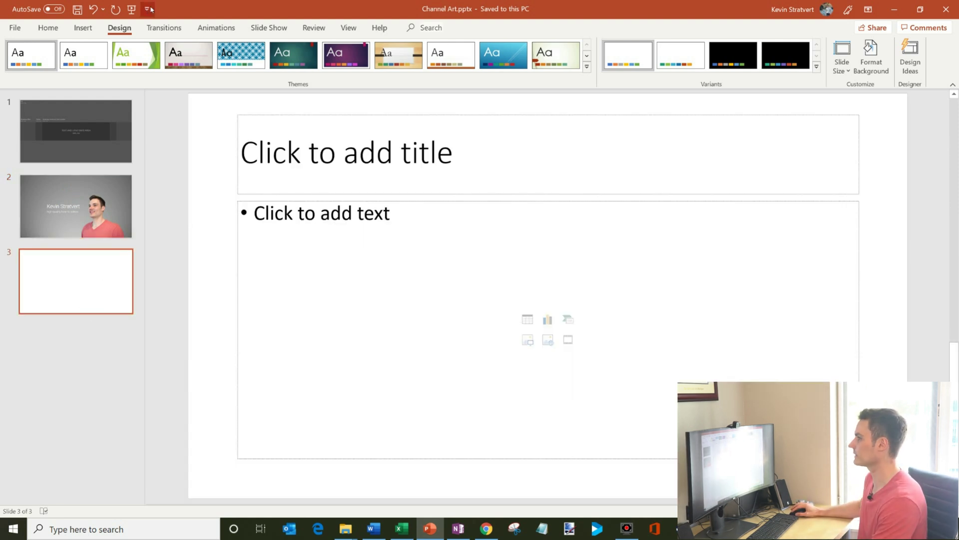
left_click(61, 28)
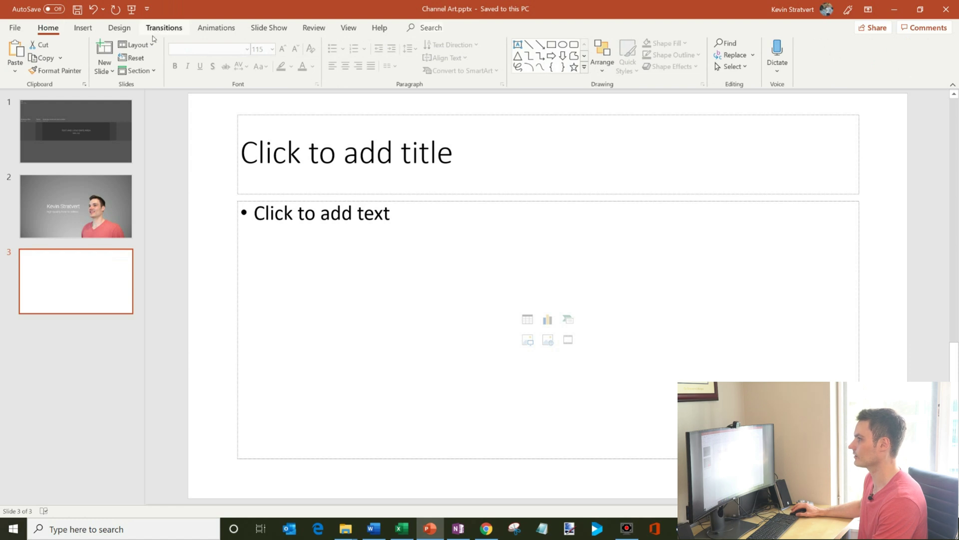
left_click(145, 45)
left_click(150, 196)
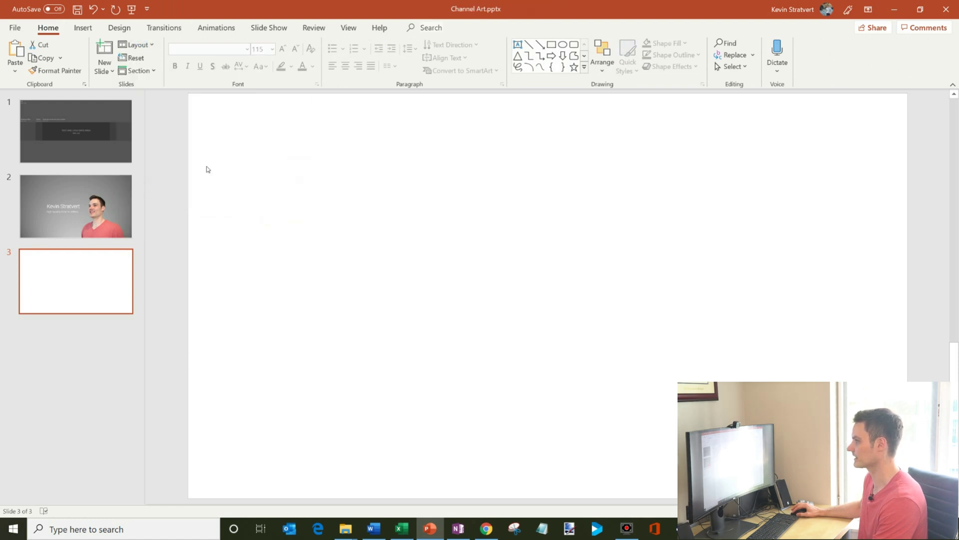
left_click(110, 196)
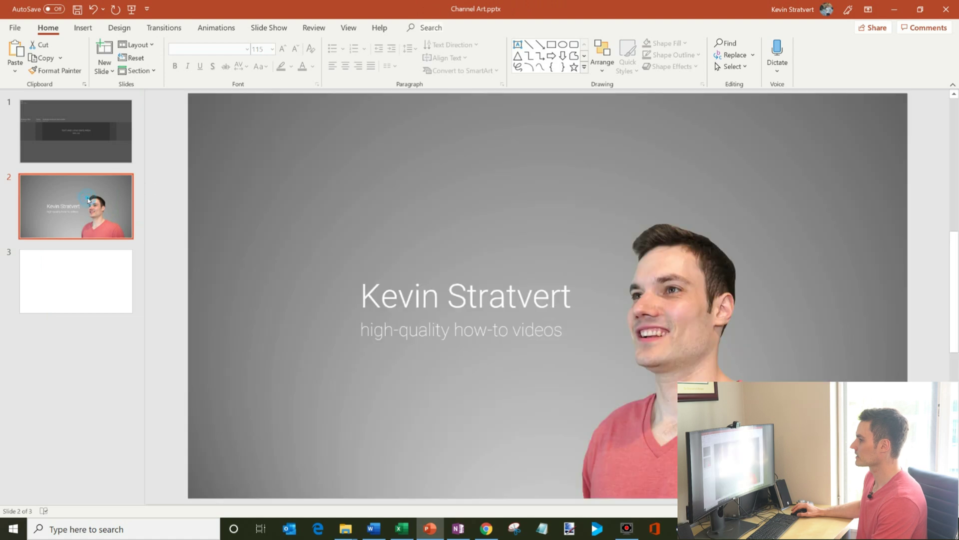
left_click(77, 280)
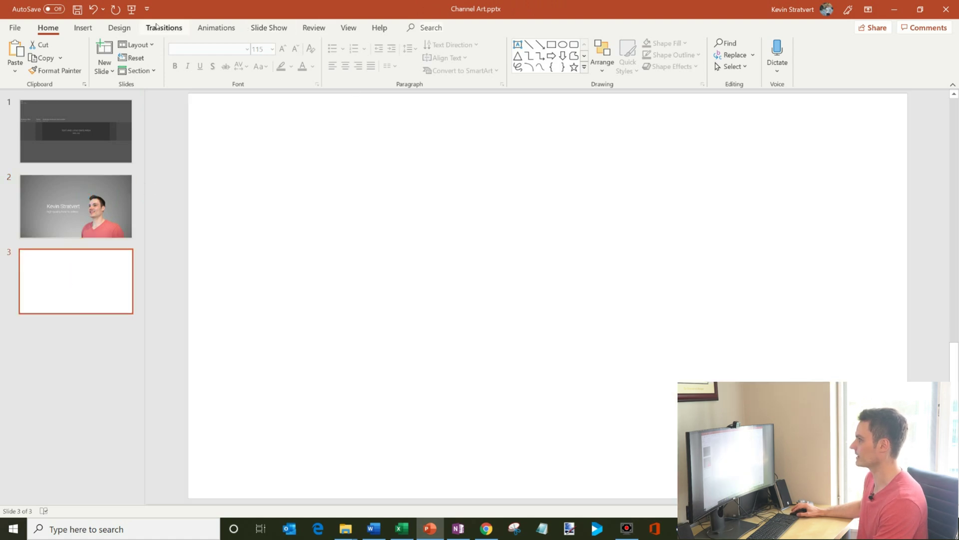
Step: Fill slide 3's background with a blue preset gradient, replacing a trial gold one, then view slide 2
left_click(119, 28)
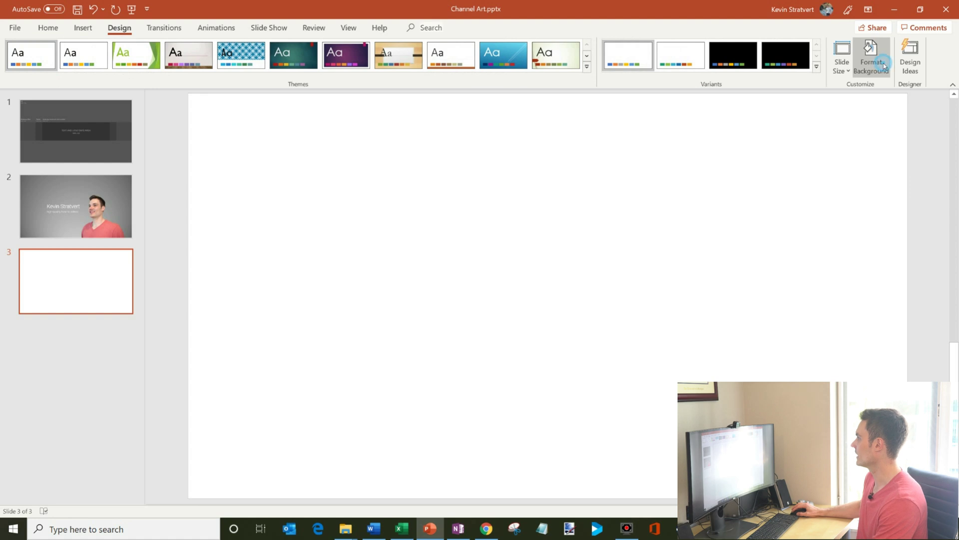
left_click(884, 65)
left_click(838, 172)
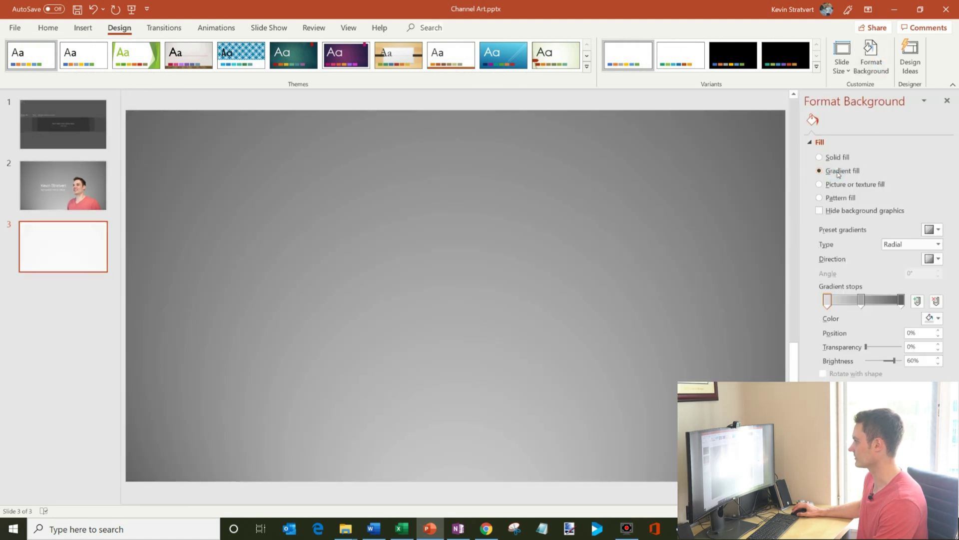
left_click(938, 229)
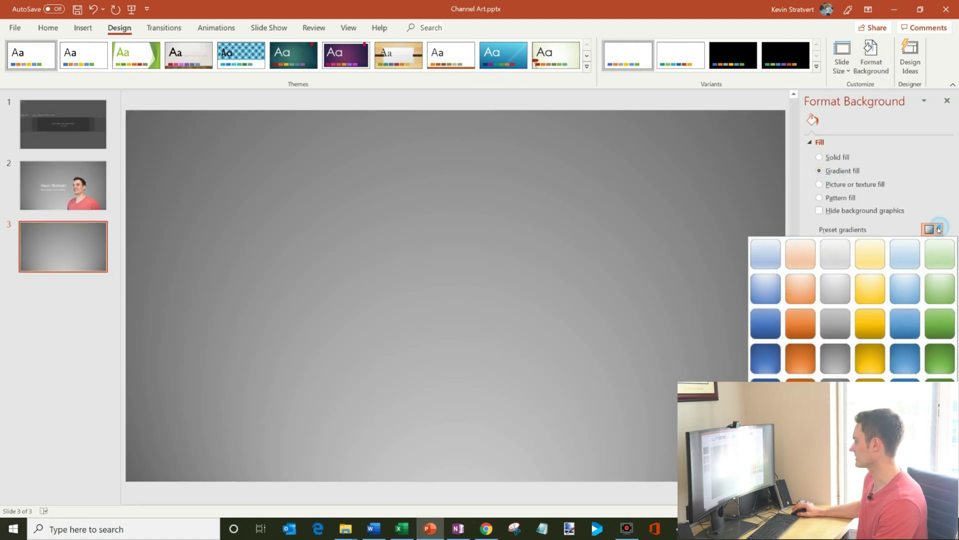
left_click(868, 357)
left_click(933, 229)
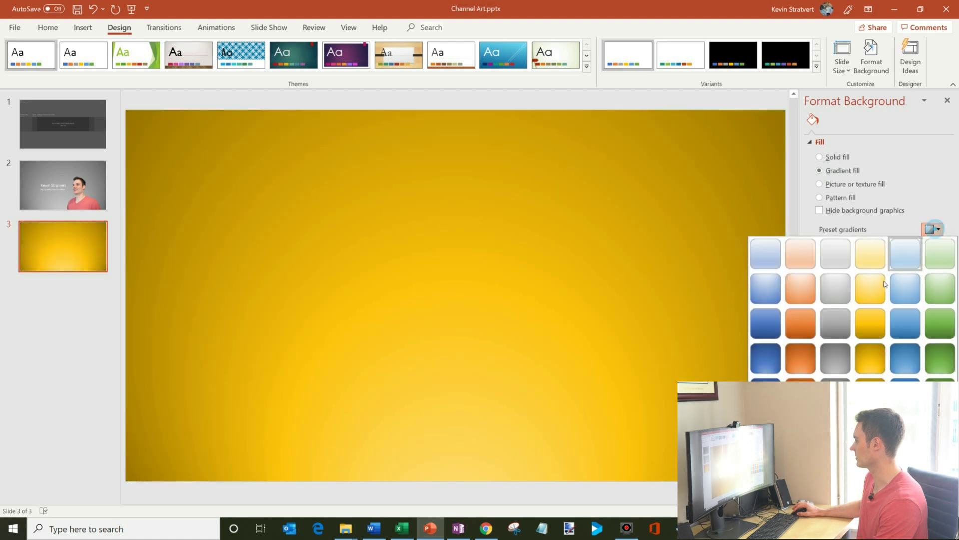
left_click(766, 370)
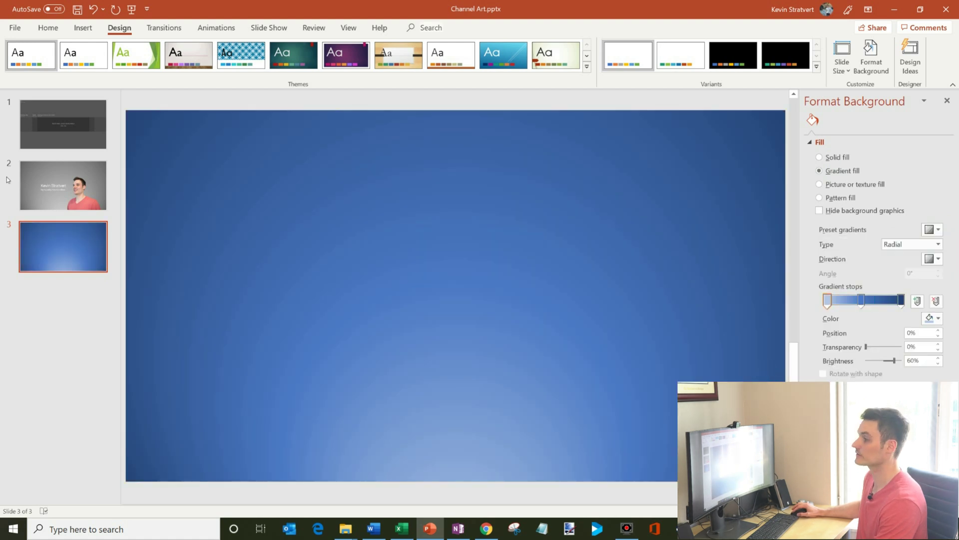
left_click(53, 185)
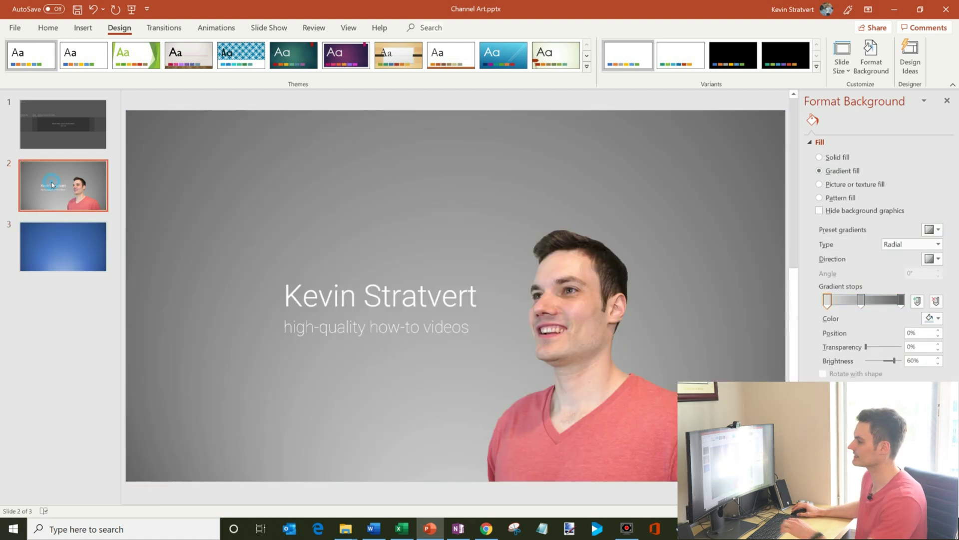
Step: Select slide 2's portrait photo in the Selection Pane and paste it onto slide 3 in place
left_click(525, 299)
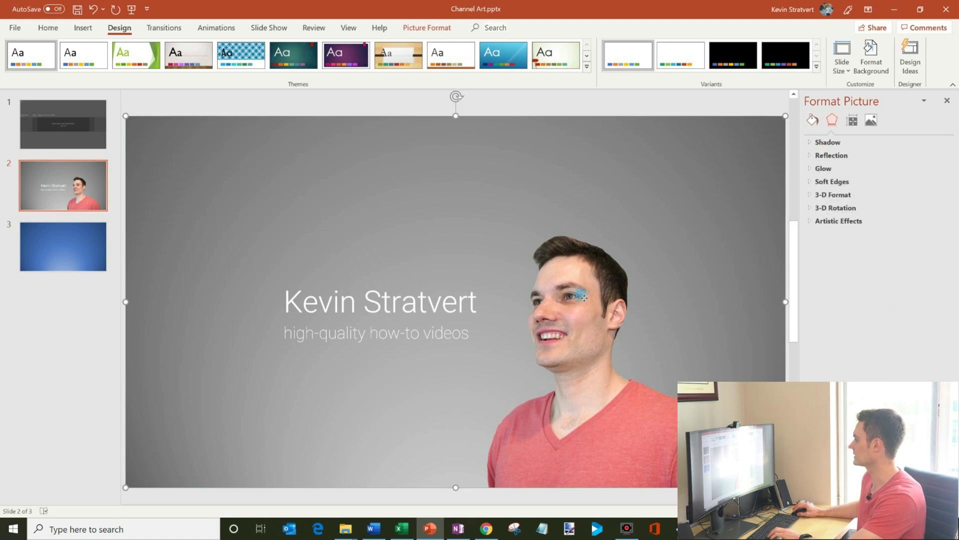
left_click(48, 28)
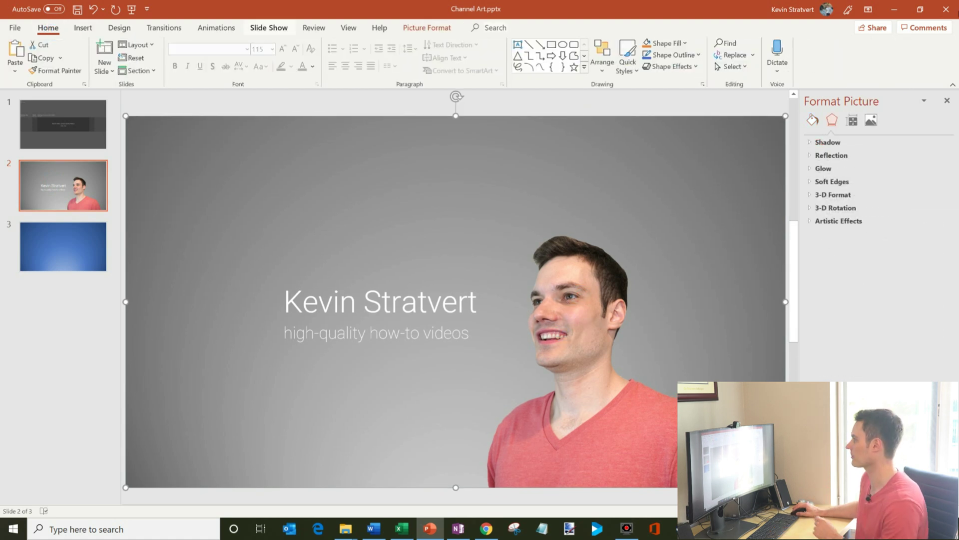
left_click(733, 67)
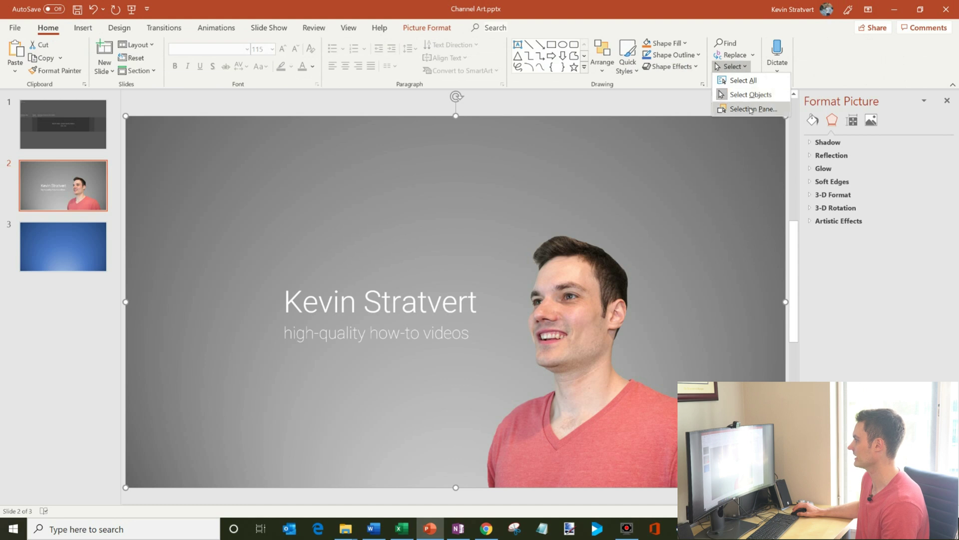
left_click(749, 106)
left_click(873, 149)
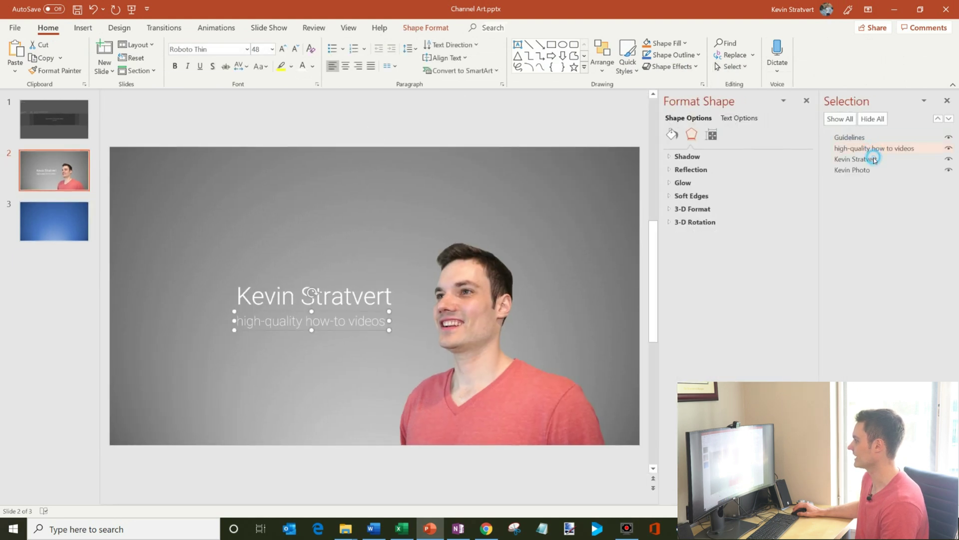
left_click(874, 159)
left_click(872, 170)
left_click(871, 159)
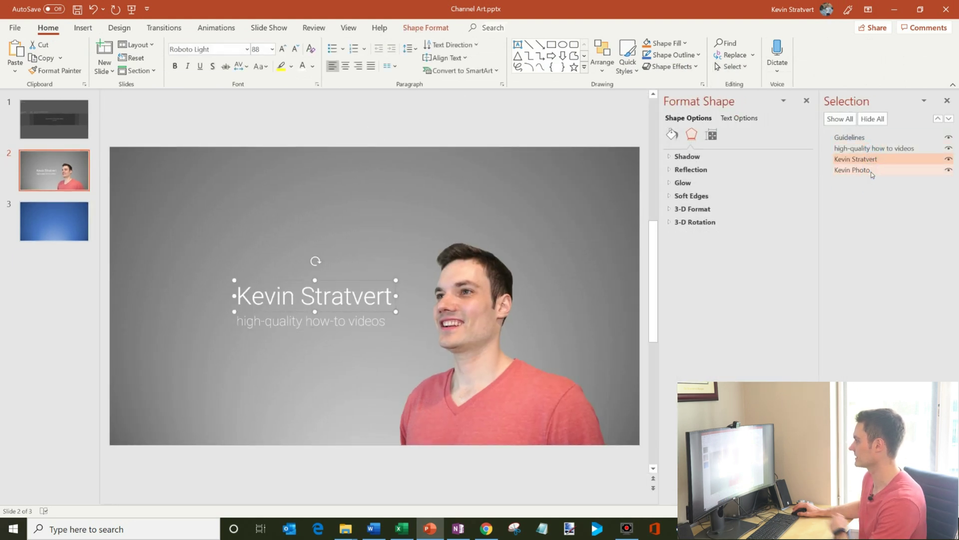
left_click(871, 171)
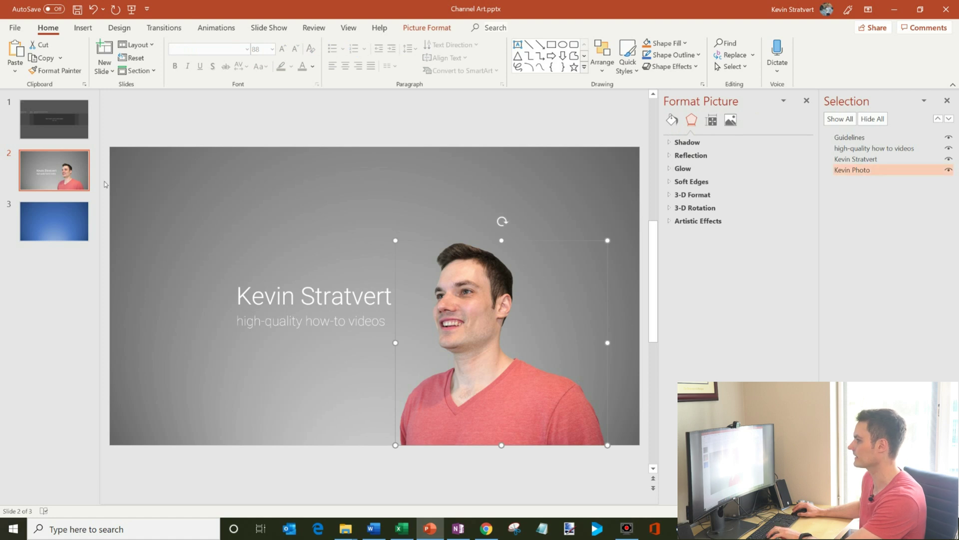
left_click(55, 215)
key("ctrl+v")
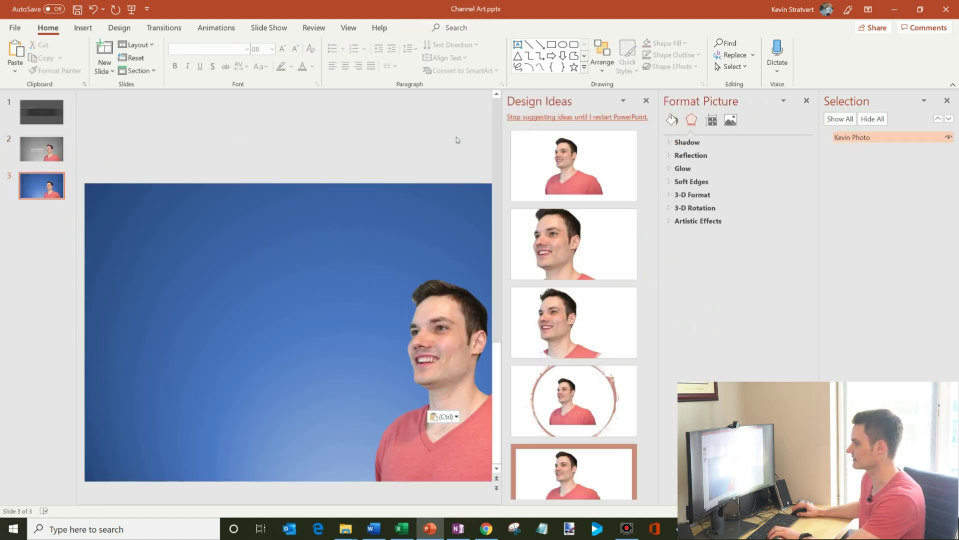
left_click(394, 137)
Step: Copy the guidelines image from slide 1 and paste it onto slide 3
left_click(45, 120)
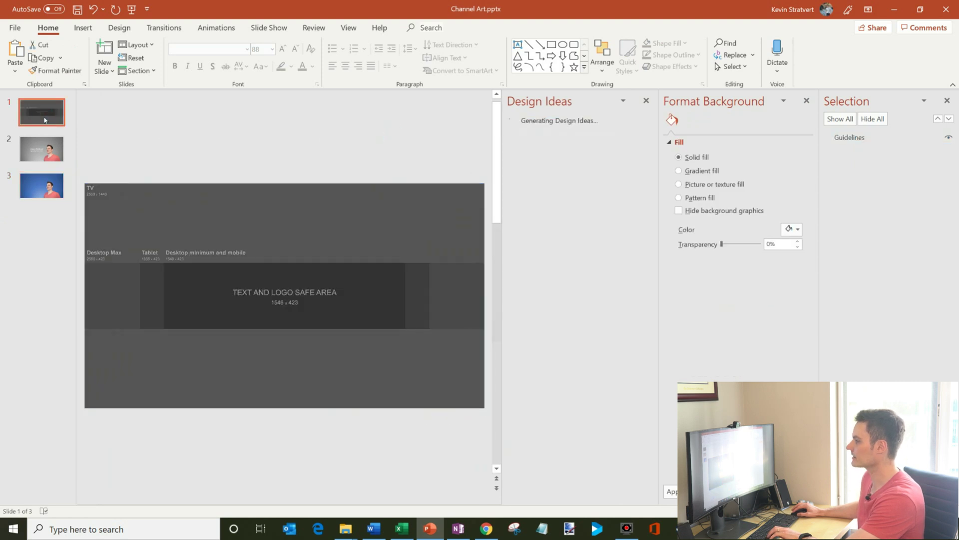
left_click(648, 100)
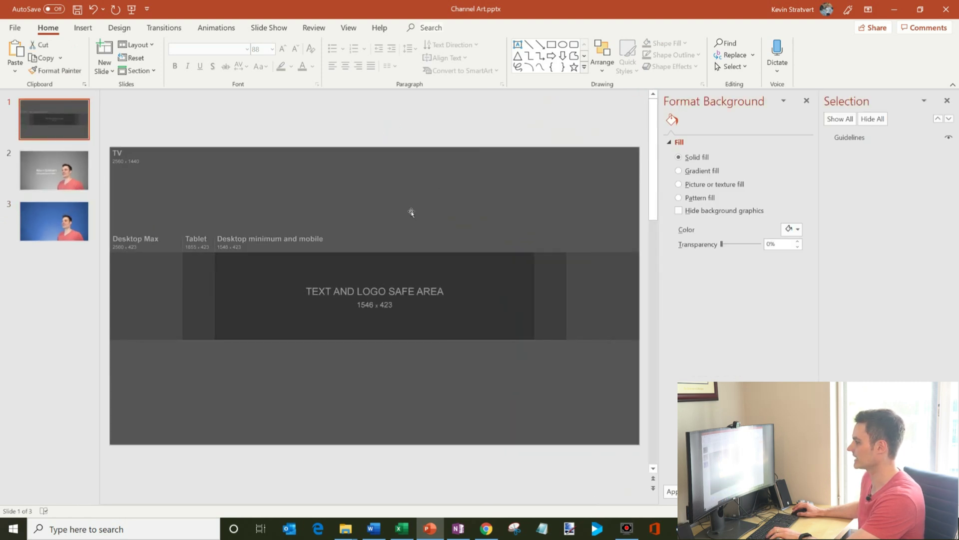
left_click(397, 176)
left_click(68, 225)
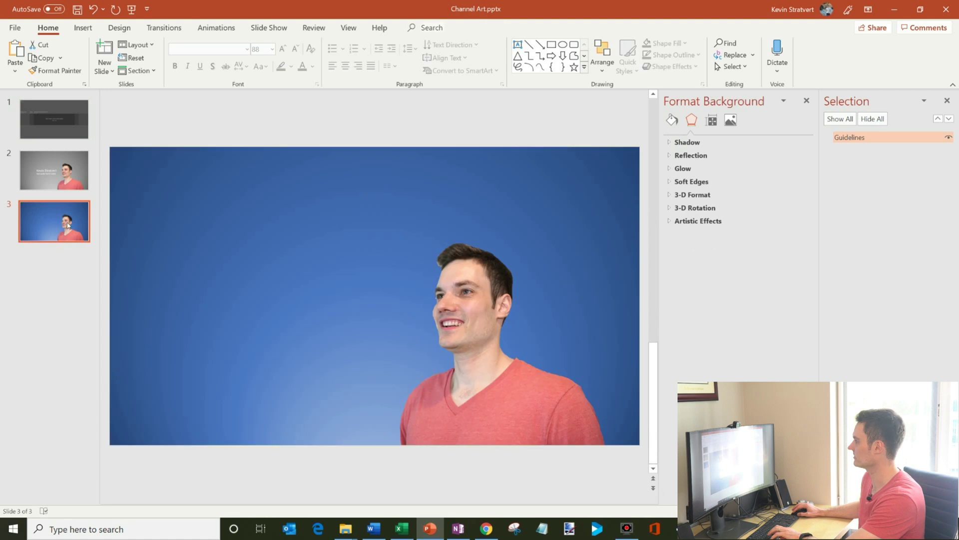
key("ctrl+v")
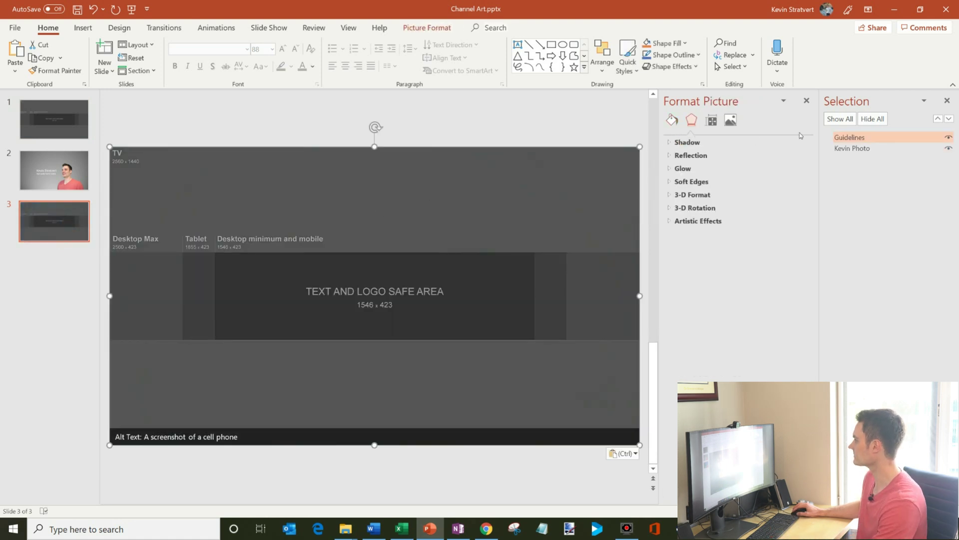
Step: Set the guidelines image's picture transparency to 58% so the photo shows through
left_click(732, 121)
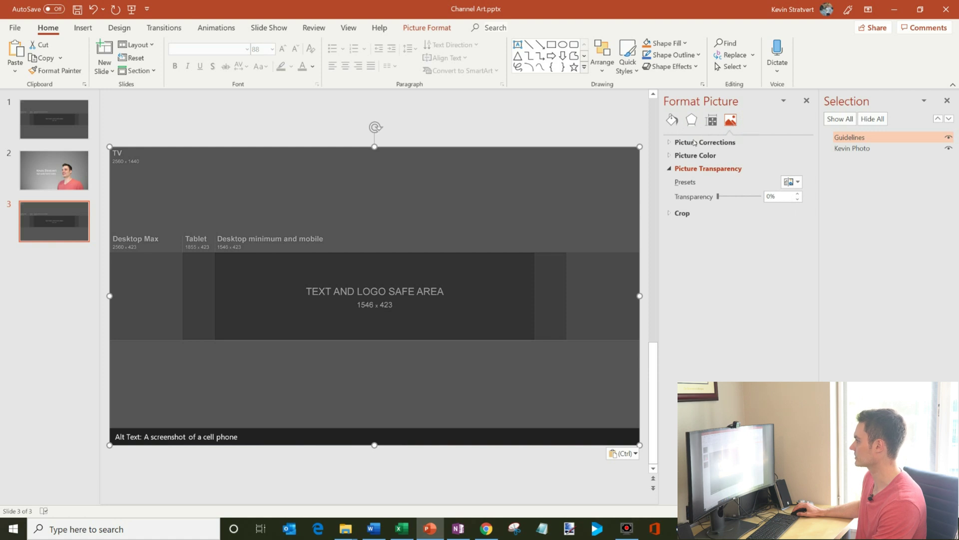
right_click(492, 188)
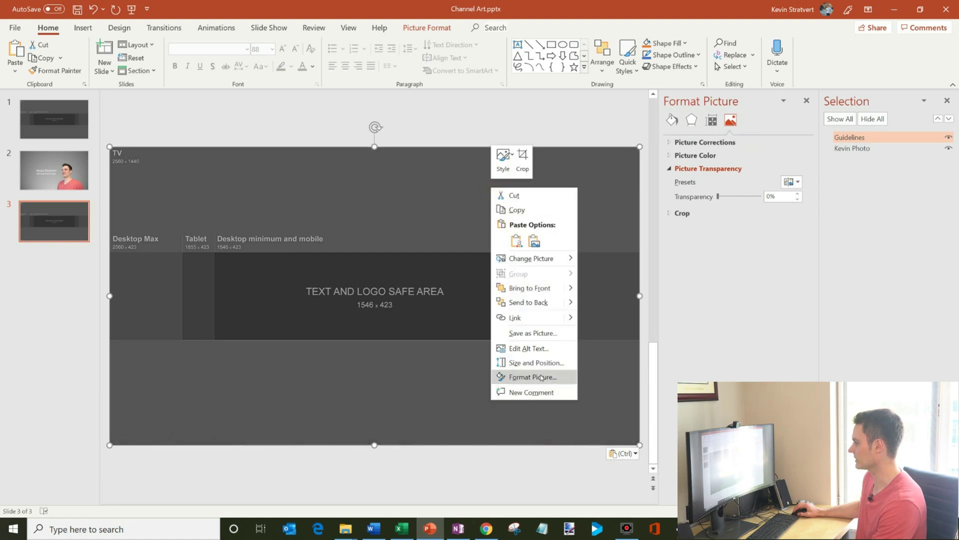
left_click(525, 377)
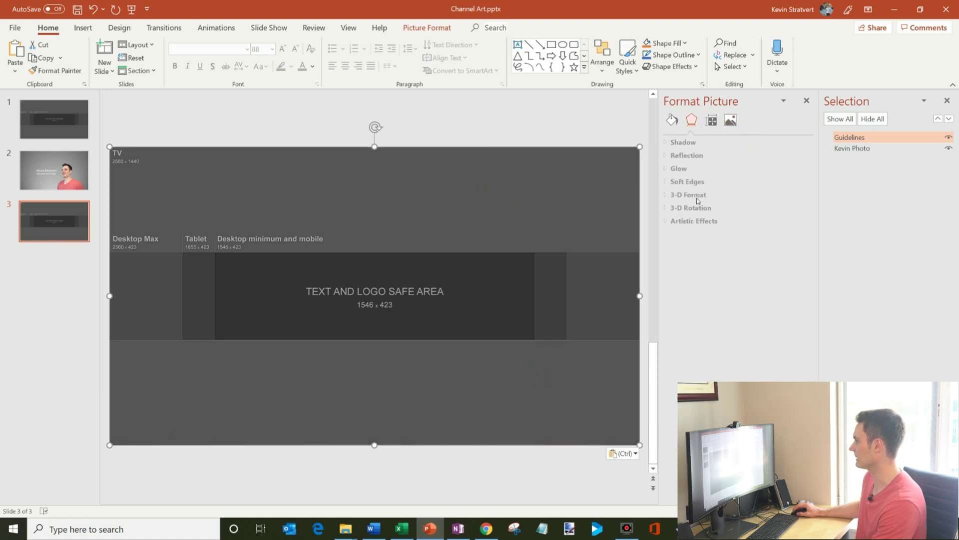
left_click(730, 123)
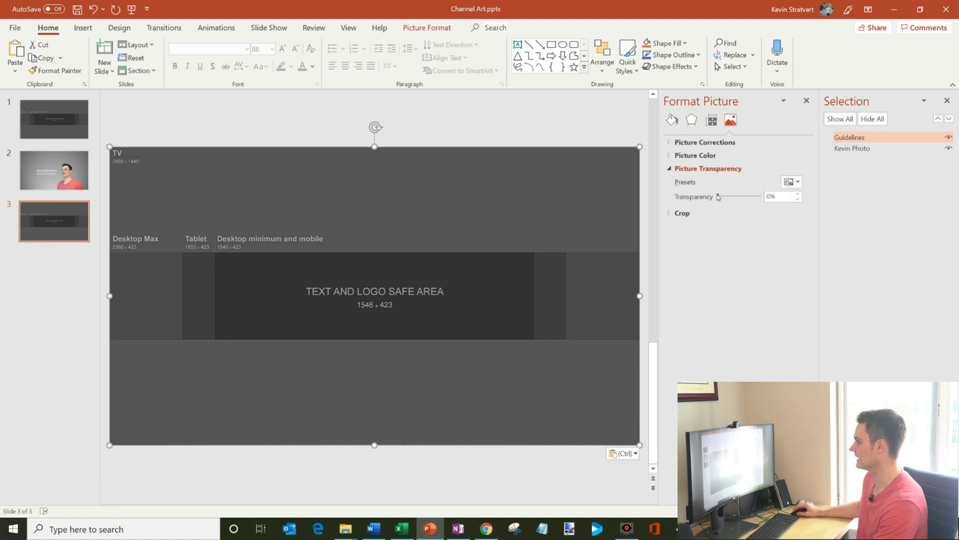
left_click_drag(718, 197, 747, 198)
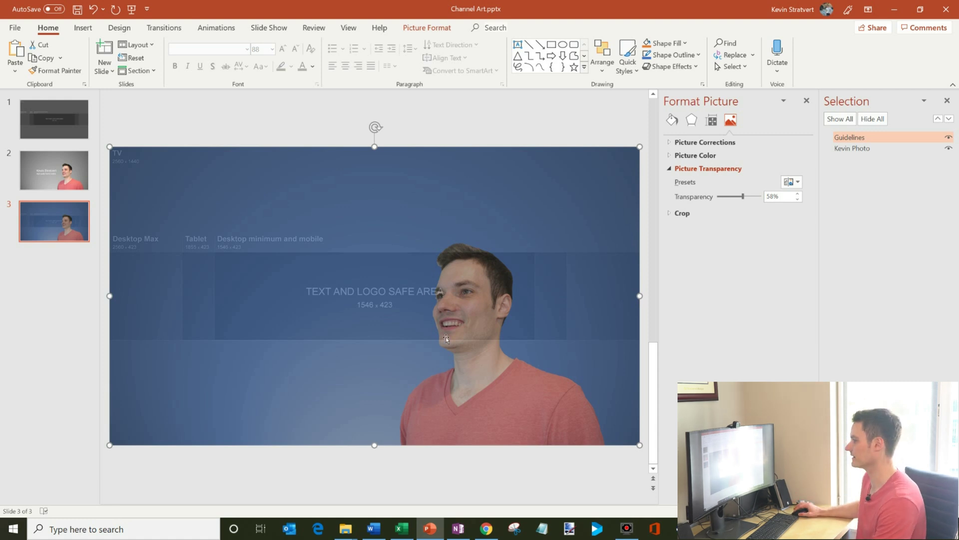
left_click(83, 28)
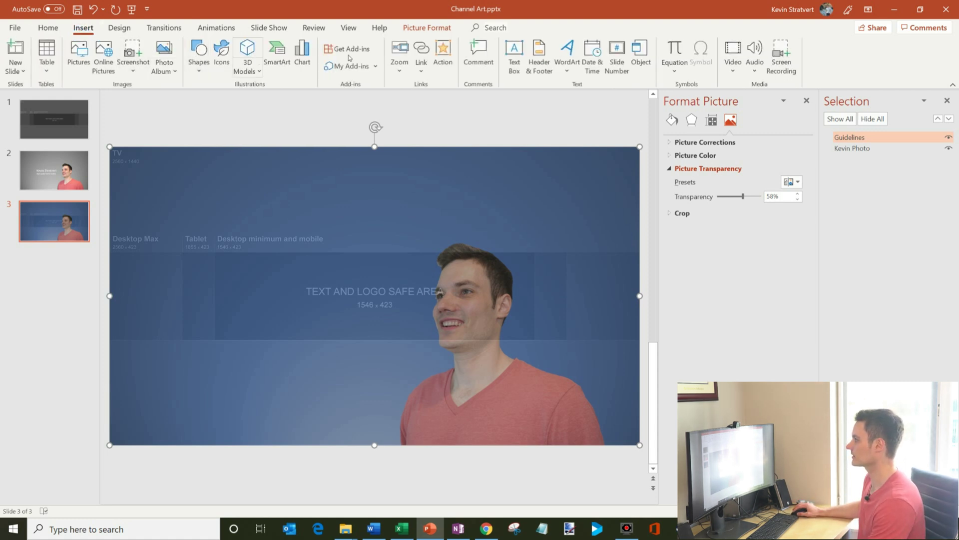
left_click(515, 52)
Step: Add a text box with the channel name in Segoe UI Semibold
left_click(254, 133)
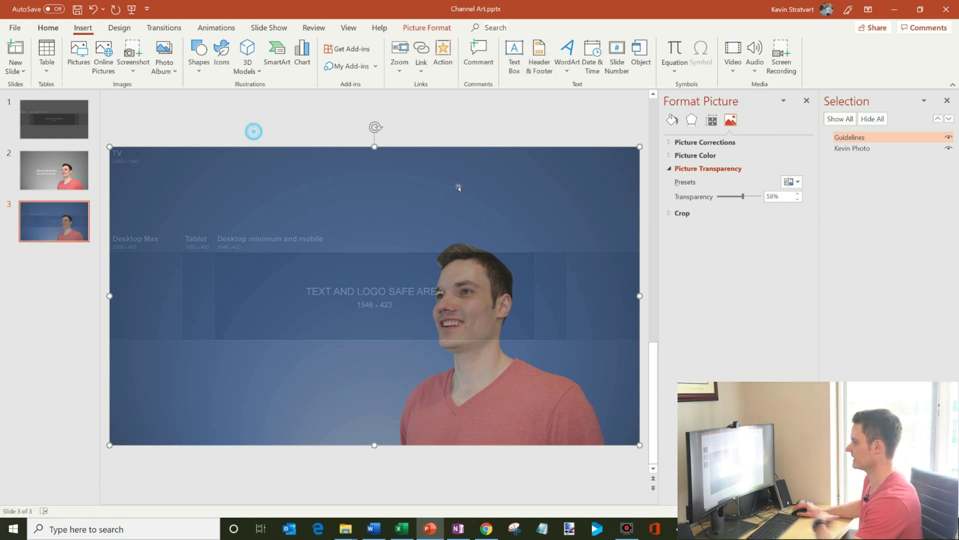
type("Kevin Stratvert")
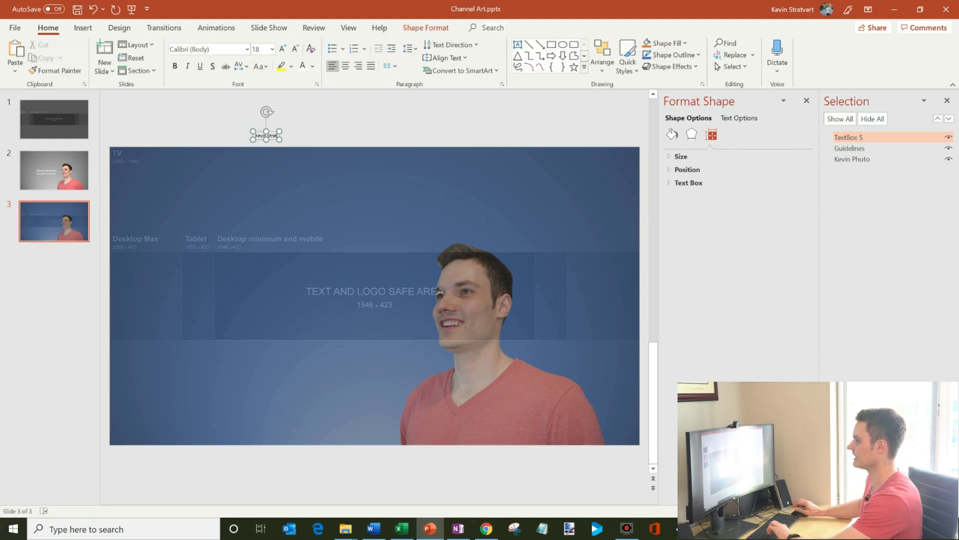
left_click(207, 49)
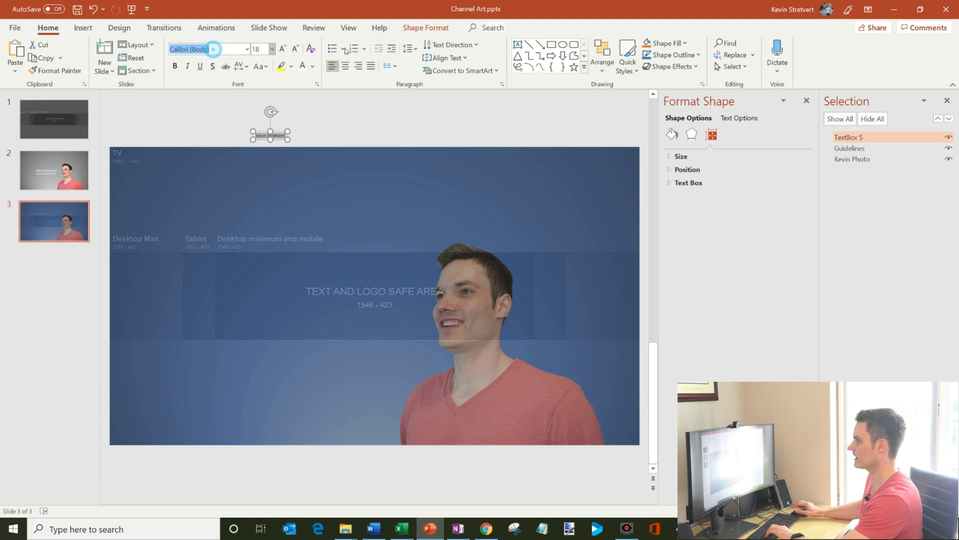
type("Segoe UI Semibold")
key("Return")
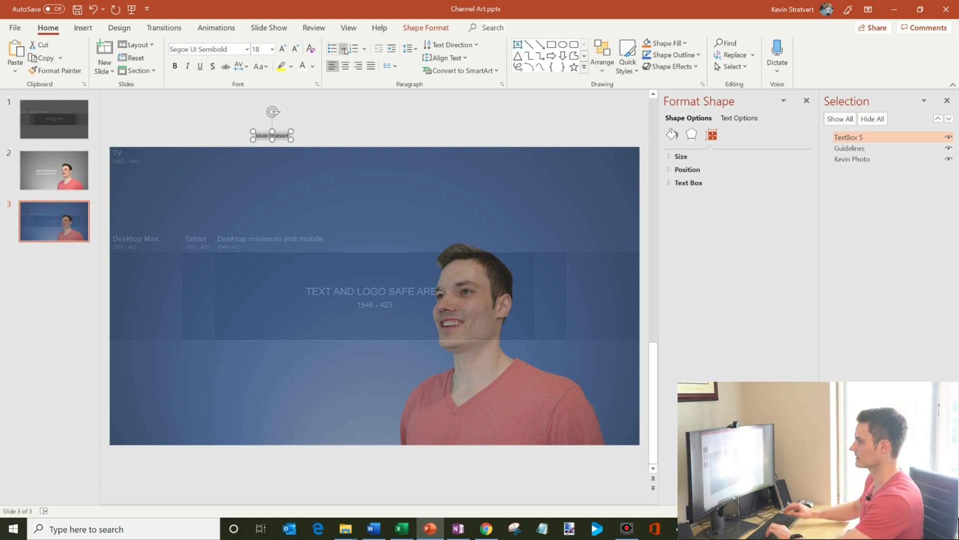
Step: Make the name white at 80 pt and move it into the text and logo safe area
left_click(283, 49)
left_click(283, 48)
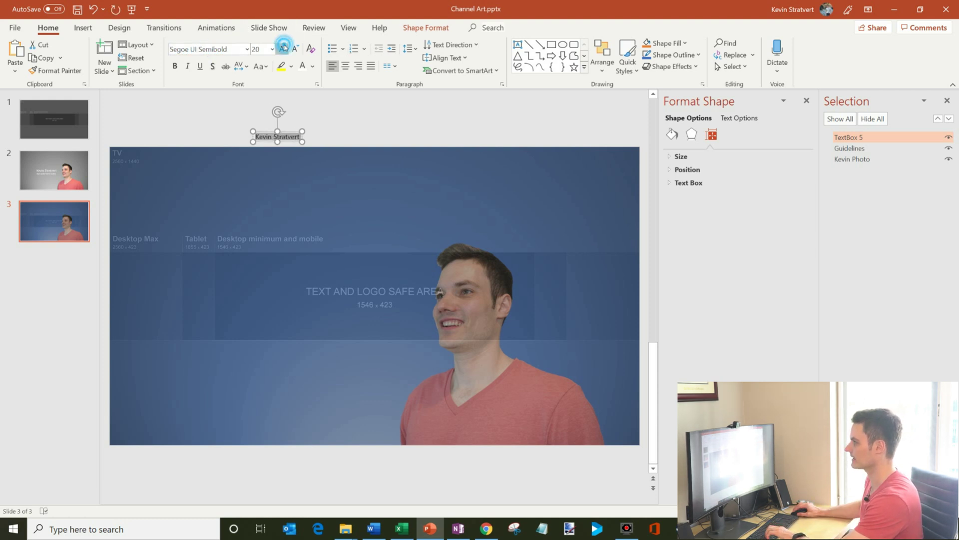
left_click(283, 49)
left_click(283, 49)
left_click(283, 48)
left_click(283, 48)
left_click(283, 48)
left_click(283, 49)
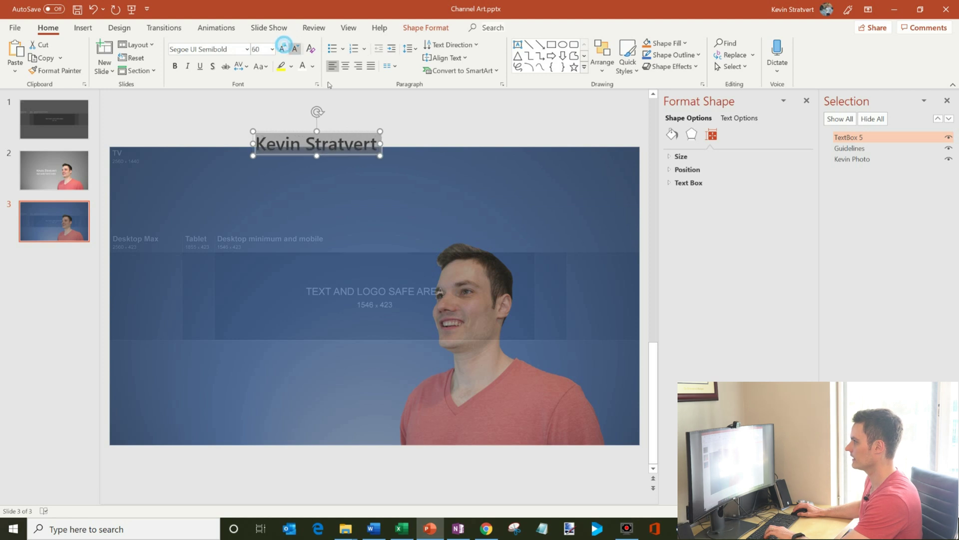
left_click(302, 67)
left_click(282, 49)
left_click_drag(358, 135, 330, 267)
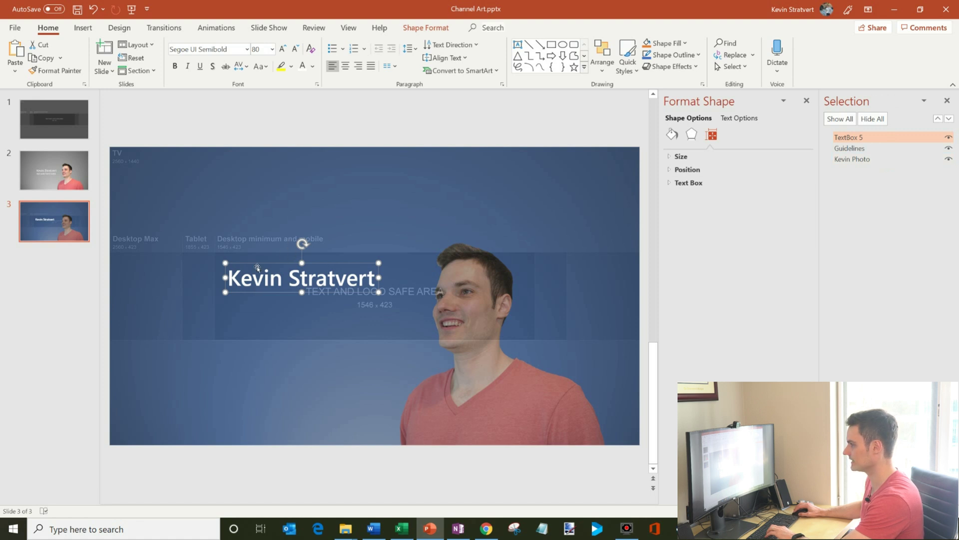
mouse_move(257, 267)
left_mouse_down()
mouse_move(209, 268)
mouse_move(252, 259)
mouse_move(256, 326)
mouse_move(245, 266)
mouse_move(305, 262)
mouse_move(325, 331)
mouse_move(259, 278)
left_mouse_up()
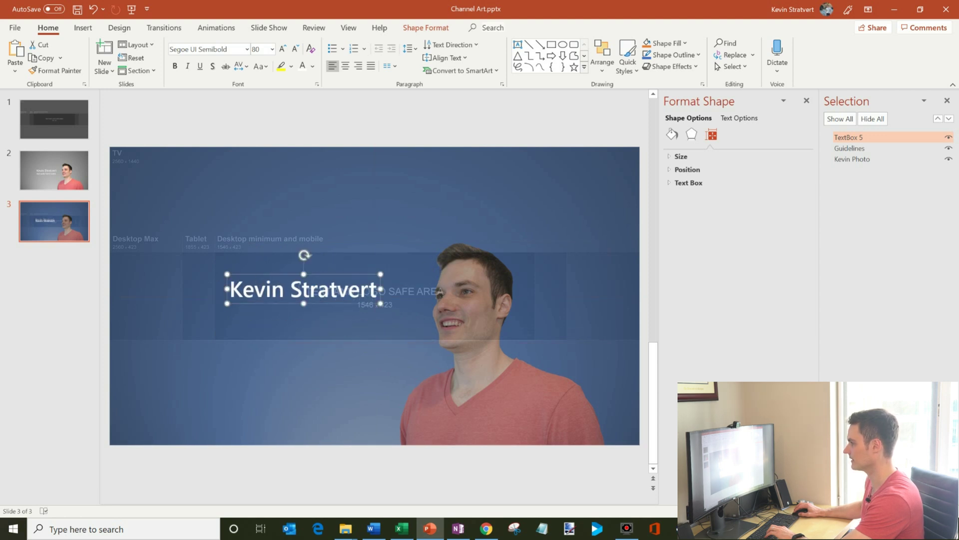
left_click(379, 288)
Step: Add the tagline 'New video every 5 minutes' on a new line under the name
key("Return")
type("New")
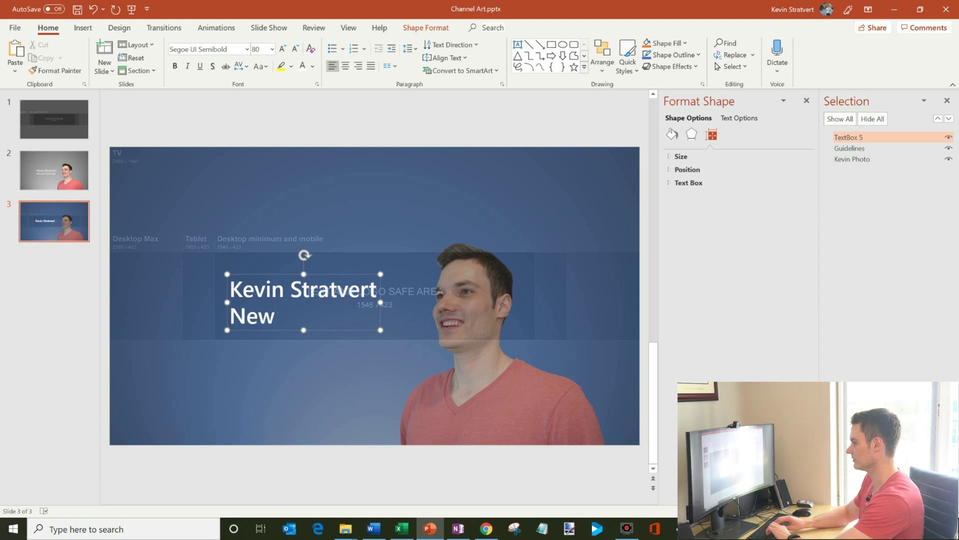
type(" video ever")
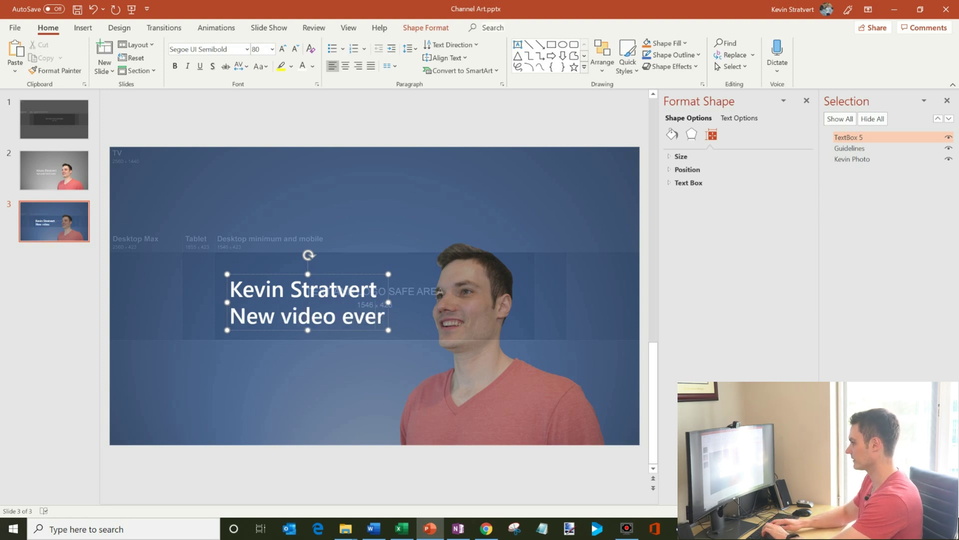
type("y 5 minutes")
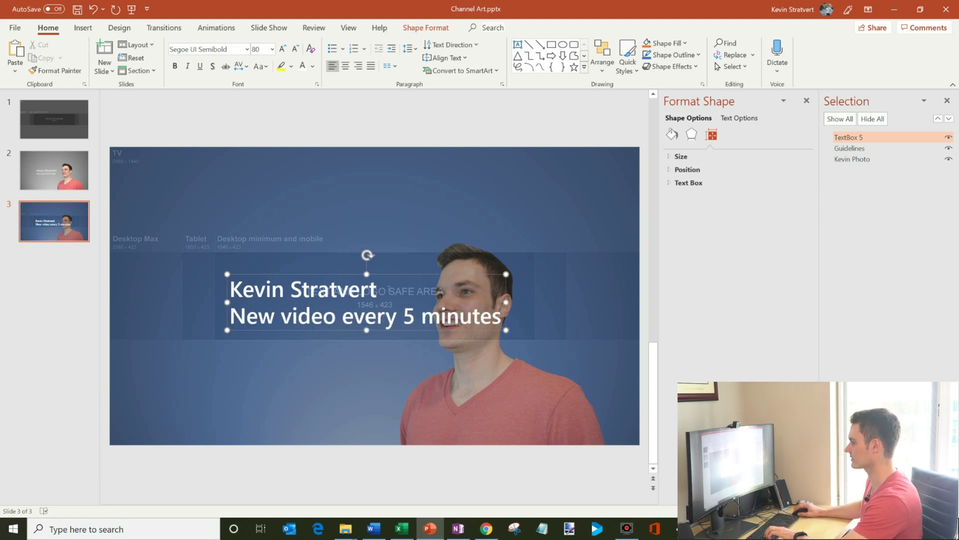
Step: Shrink the tagline's font size down to 14 pt
left_click_drag(506, 329, 229, 317)
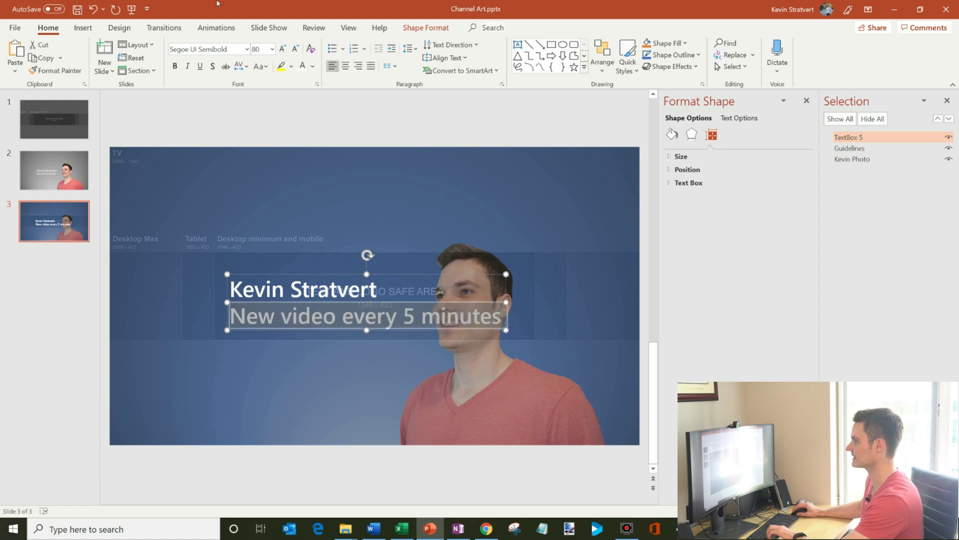
left_click(295, 48)
left_click(296, 48)
left_click(296, 49)
left_click(296, 48)
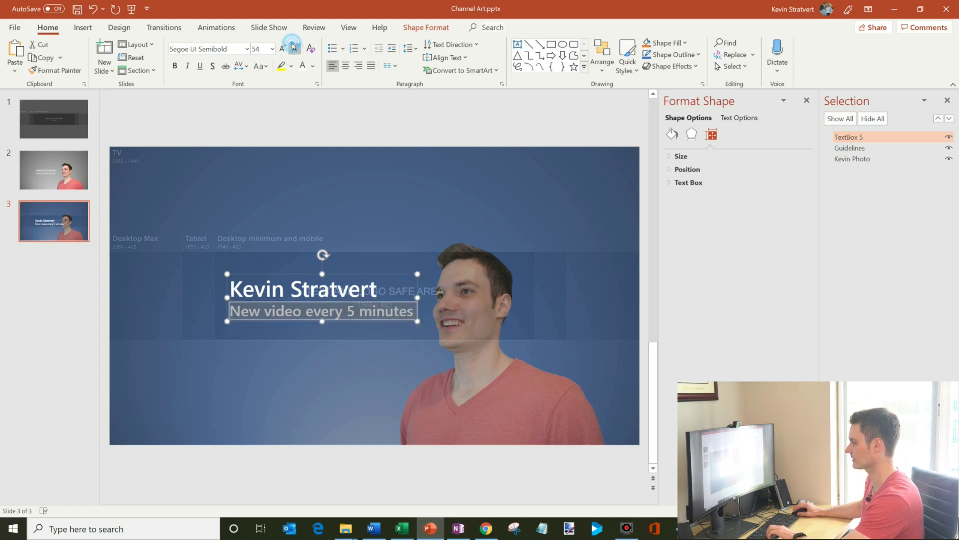
left_click(295, 47)
left_click(295, 48)
left_click(295, 48)
left_click(295, 48)
left_click(294, 48)
left_click(295, 48)
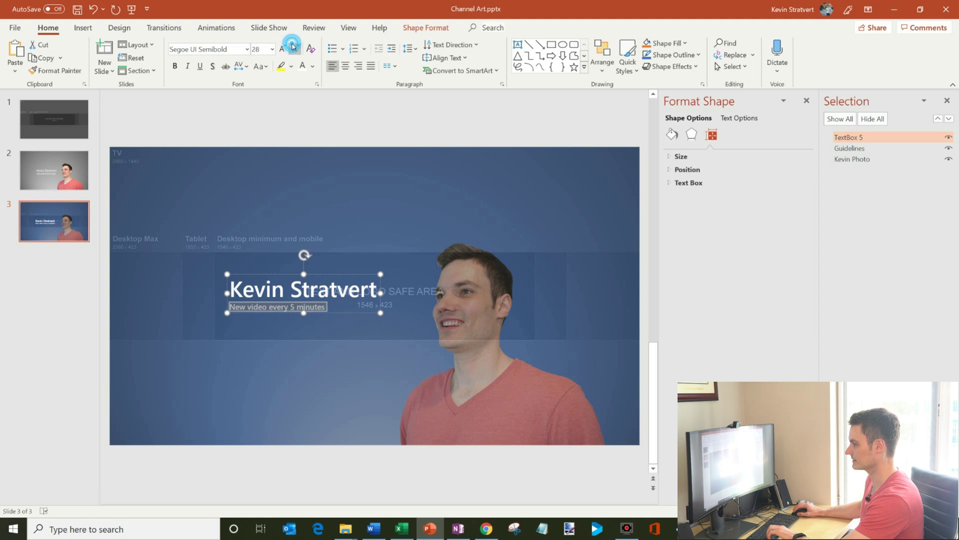
left_click(295, 48)
left_click(295, 48)
left_click(295, 48)
left_click(295, 48)
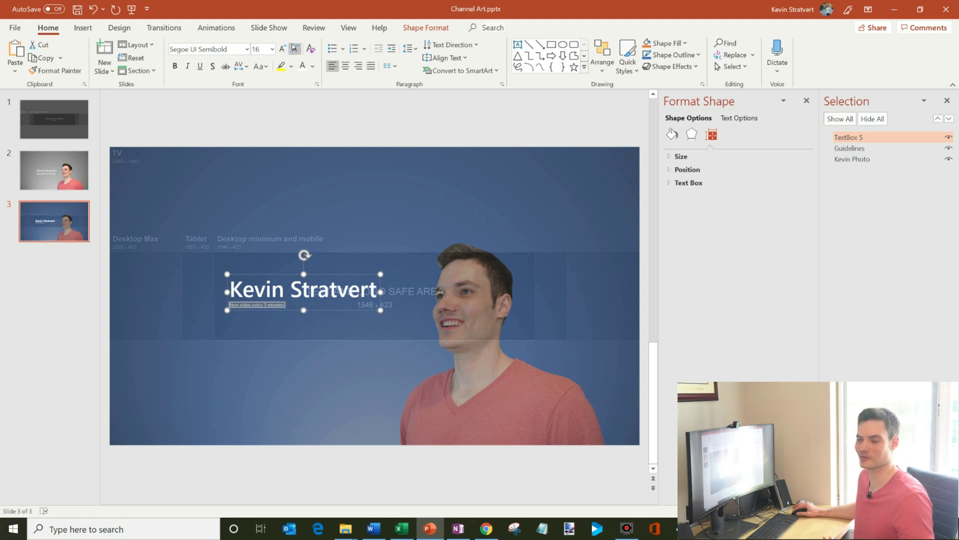
left_click(294, 47)
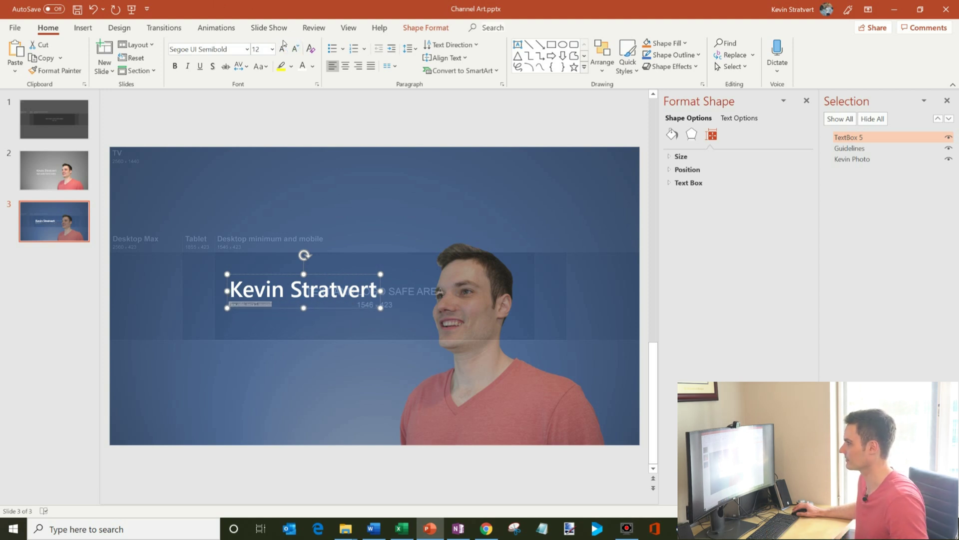
Step: Nudge the name text box slightly to the right
left_click(298, 122)
left_click(325, 286)
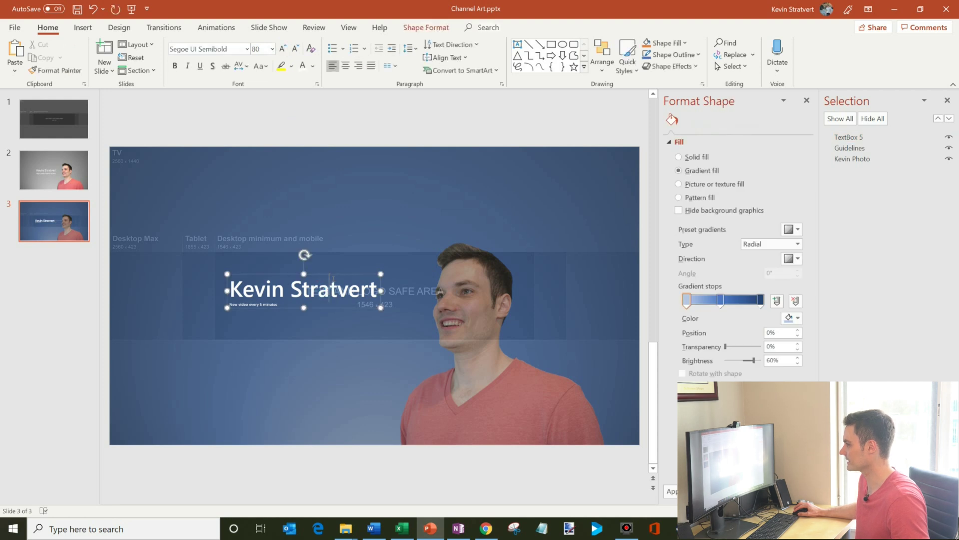
left_click_drag(335, 276, 341, 278)
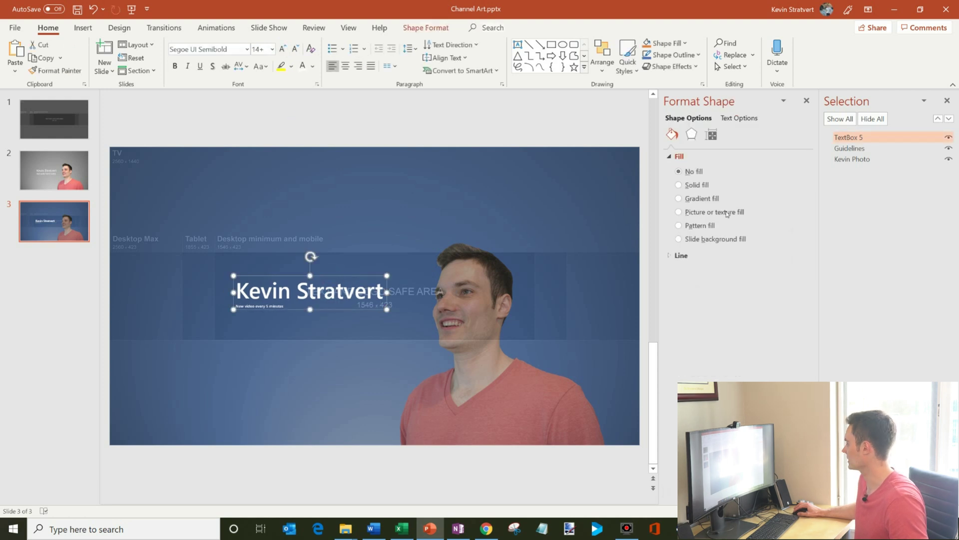
Step: Delete the guidelines overlay image from slide 3, leaving gradient, photo and text
left_click(863, 149)
left_click(731, 121)
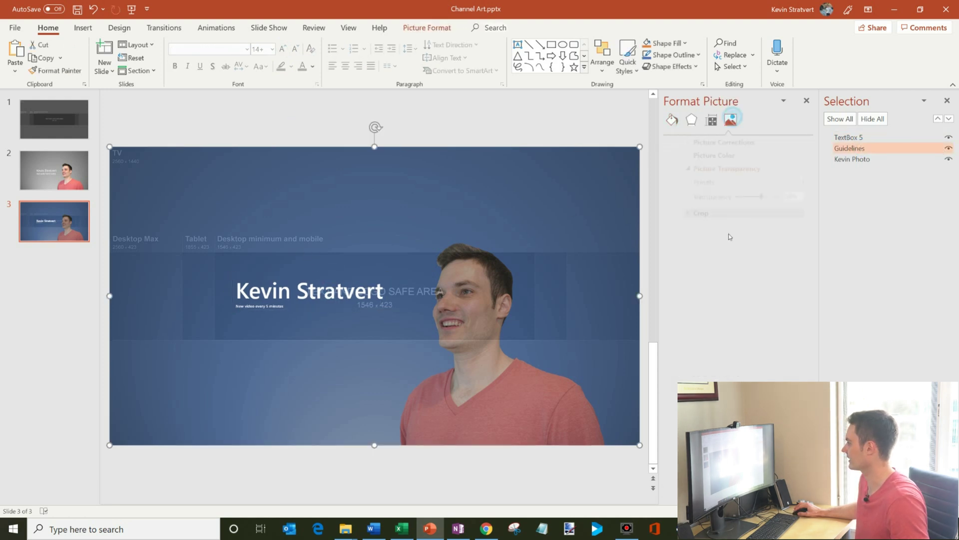
left_click_drag(744, 198, 766, 199)
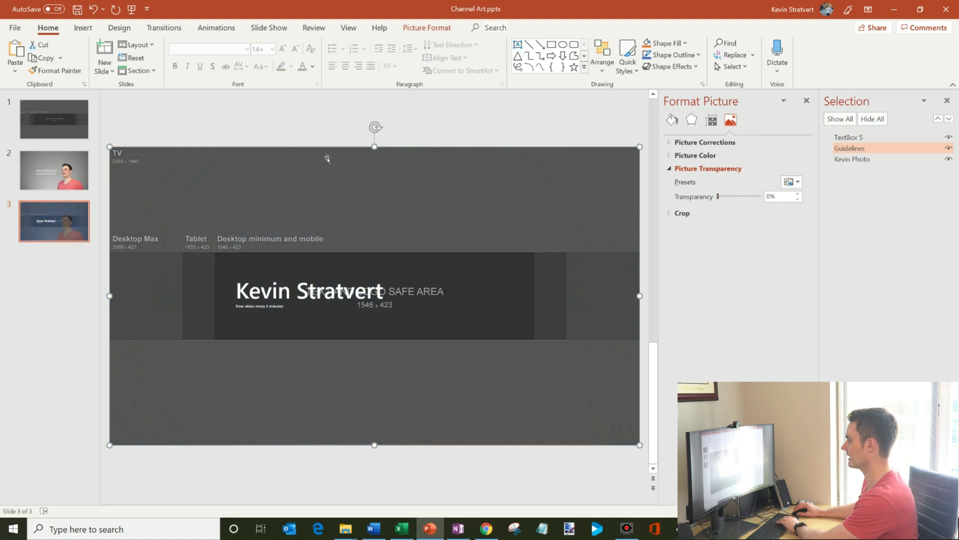
left_click(327, 162)
key("Delete")
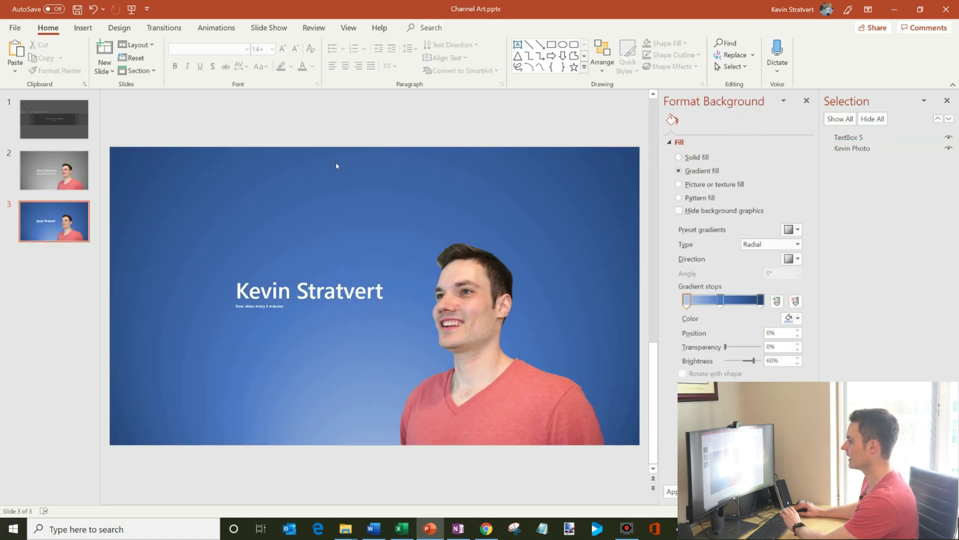
left_click(16, 29)
Step: Export just the current slide as JPEG 'Channel Art Blue' in the Thumbnail Images folder
left_click(42, 177)
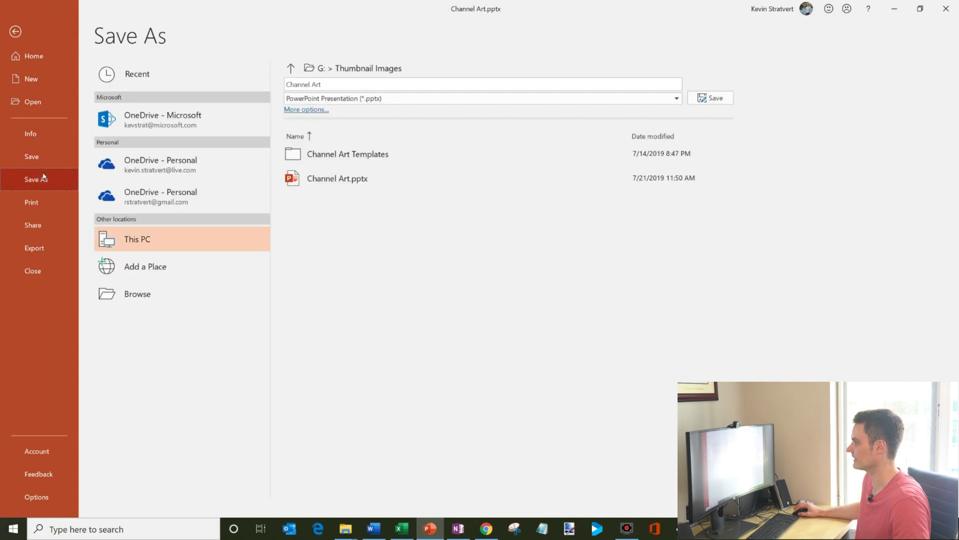
left_click(404, 98)
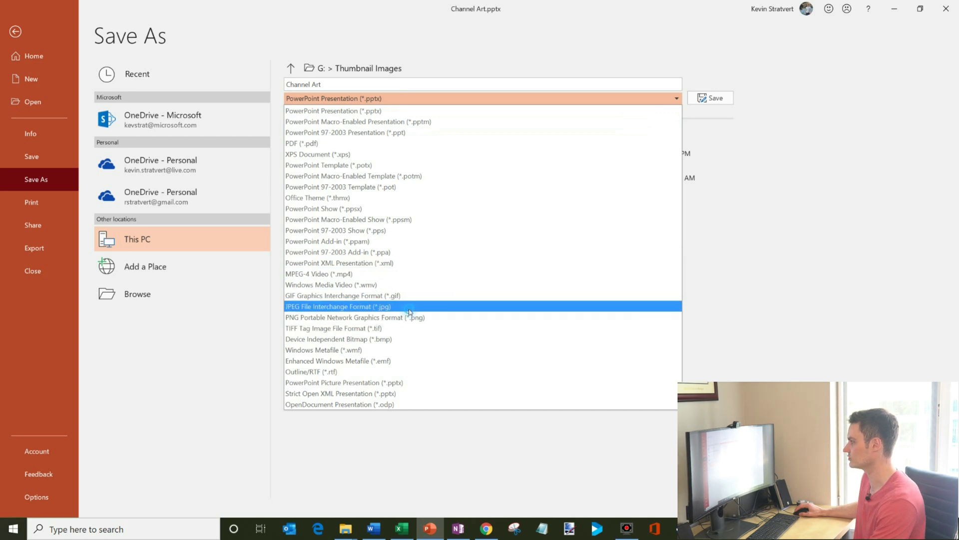
left_click(409, 308)
left_click(414, 99)
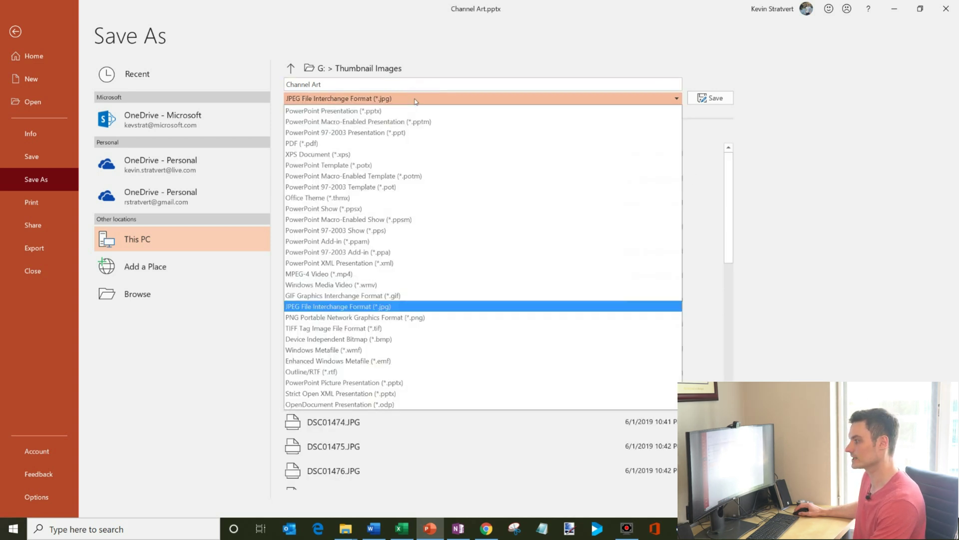
left_click(445, 307)
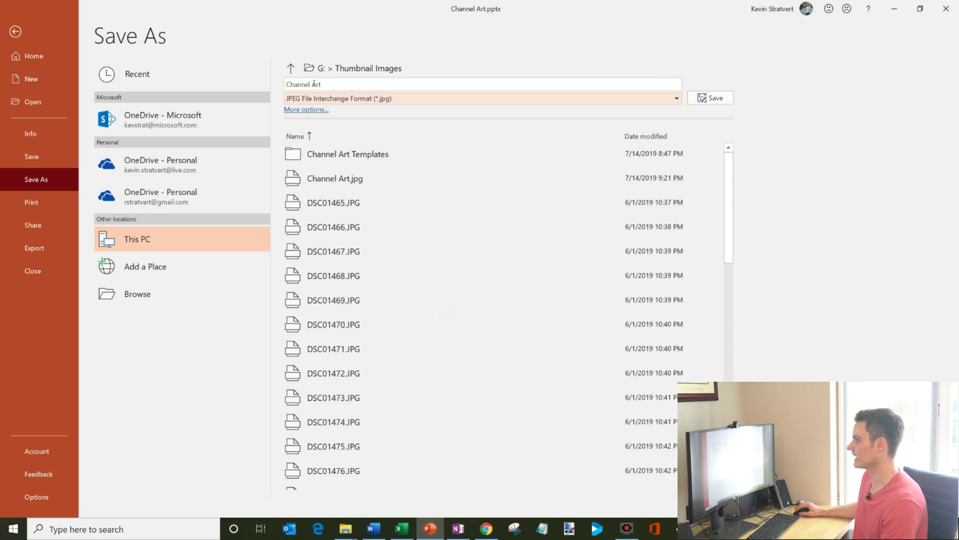
left_click(368, 82)
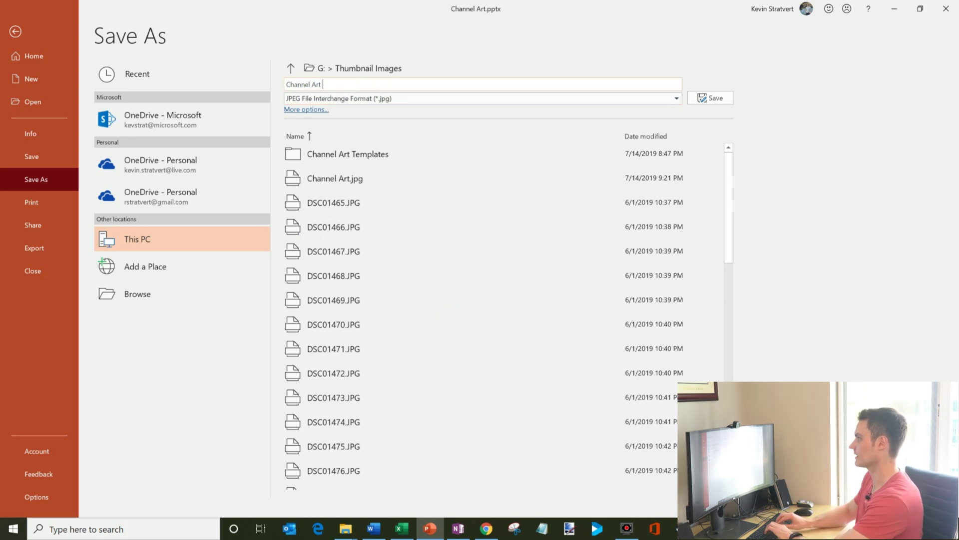
type("Blue")
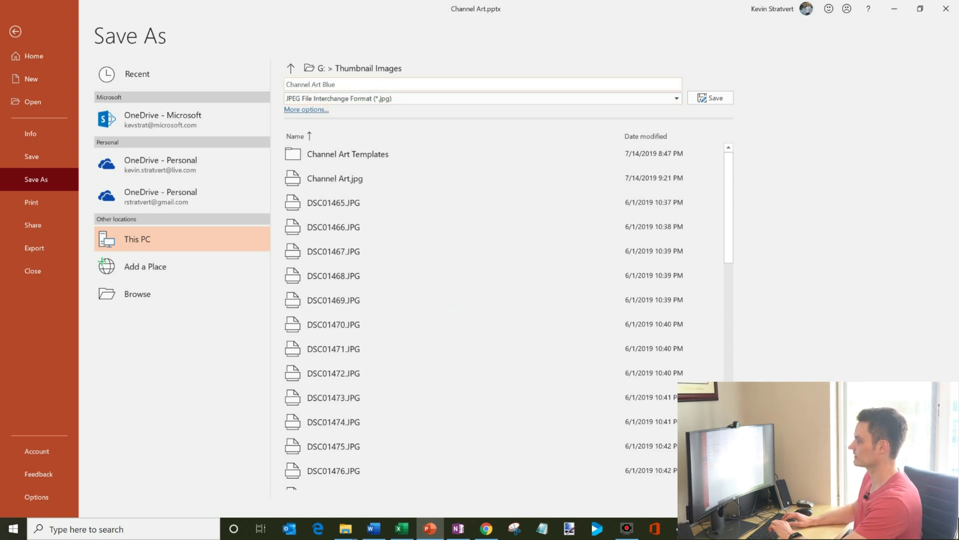
key("Return")
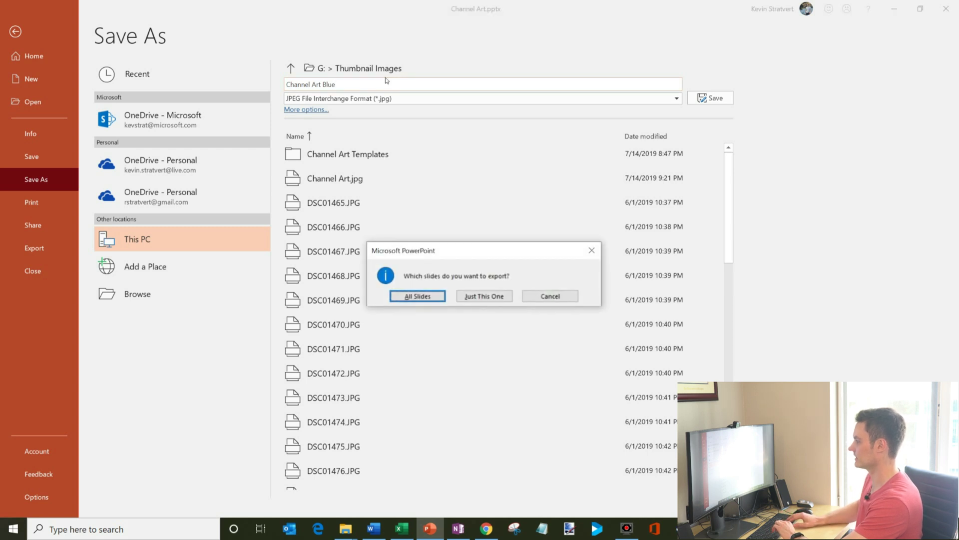
key("Tab")
key("Return")
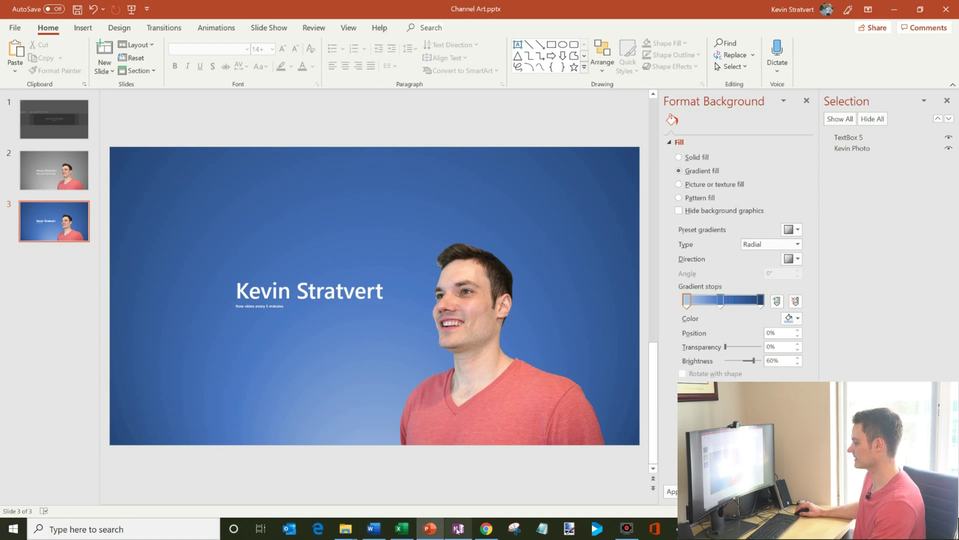
left_click(485, 530)
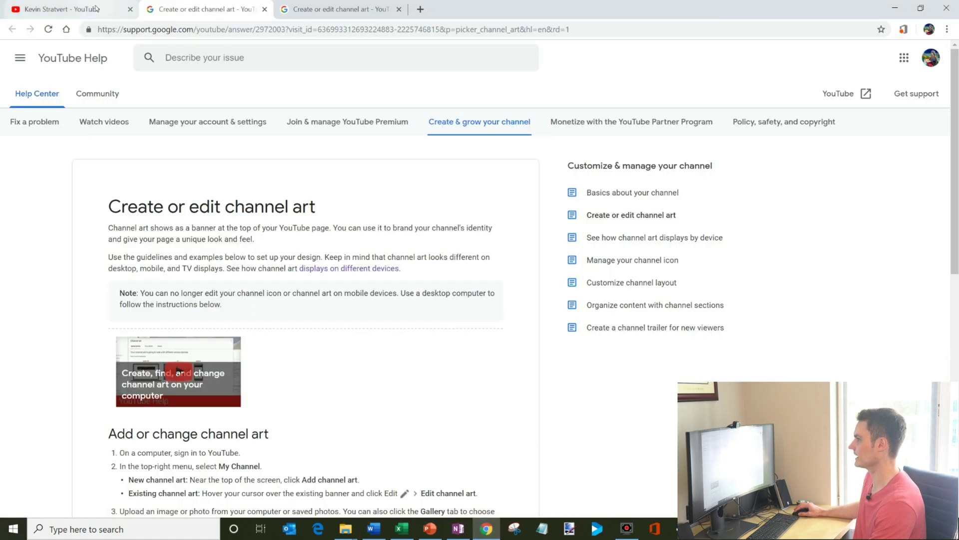
Step: Drag Channel Art Blue.jpg from the Thumbnail Images folder onto YouTube's channel art upload area
left_click(75, 9)
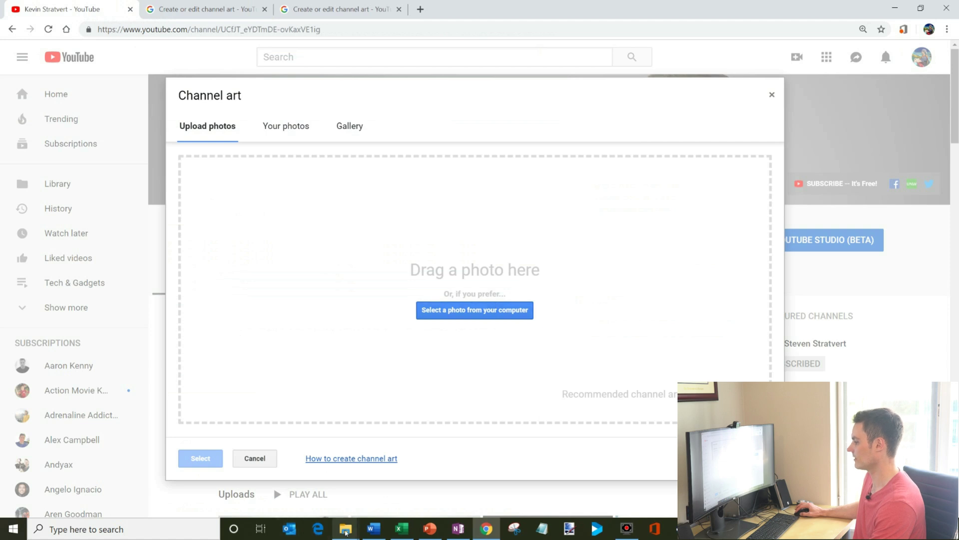
left_click(340, 529)
left_click(383, 497)
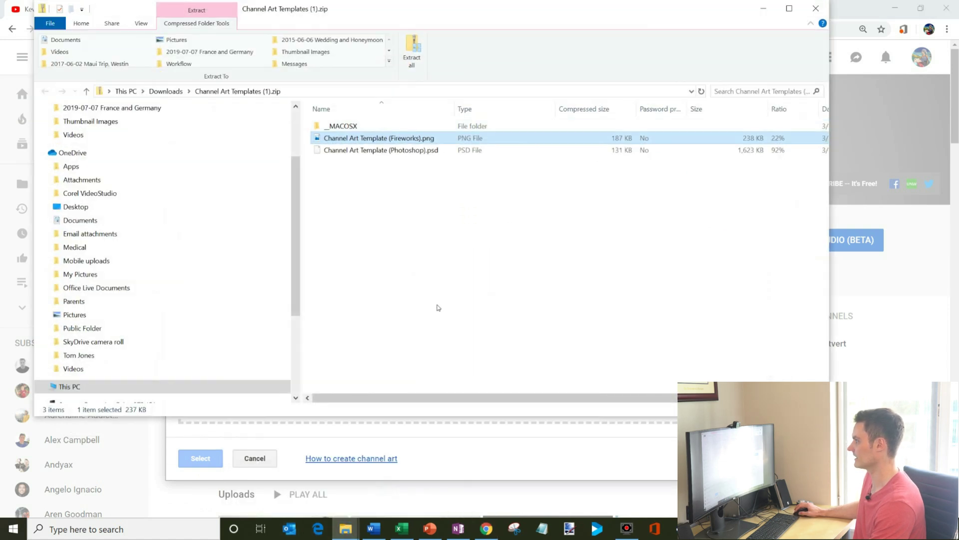
scroll(90, 345, "down", 4)
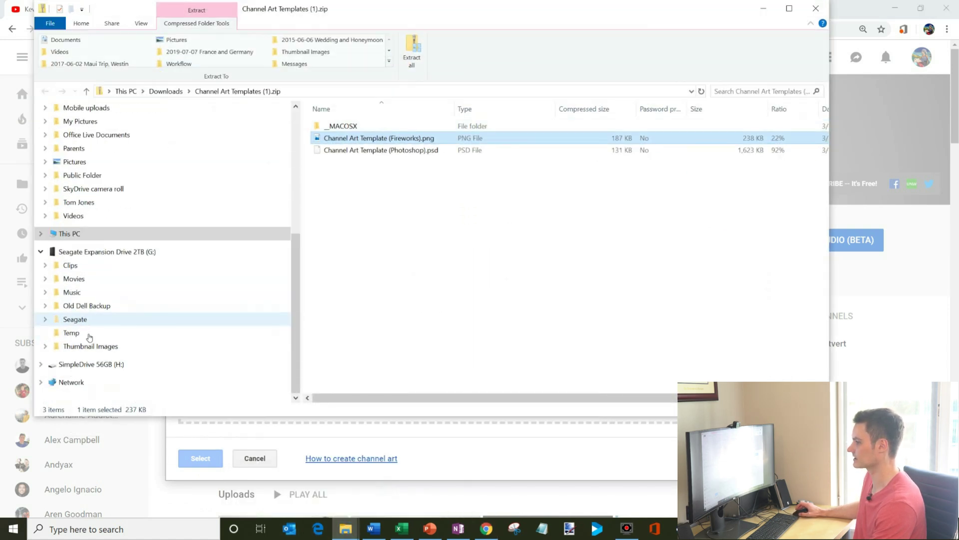
left_click(88, 346)
left_click(398, 153)
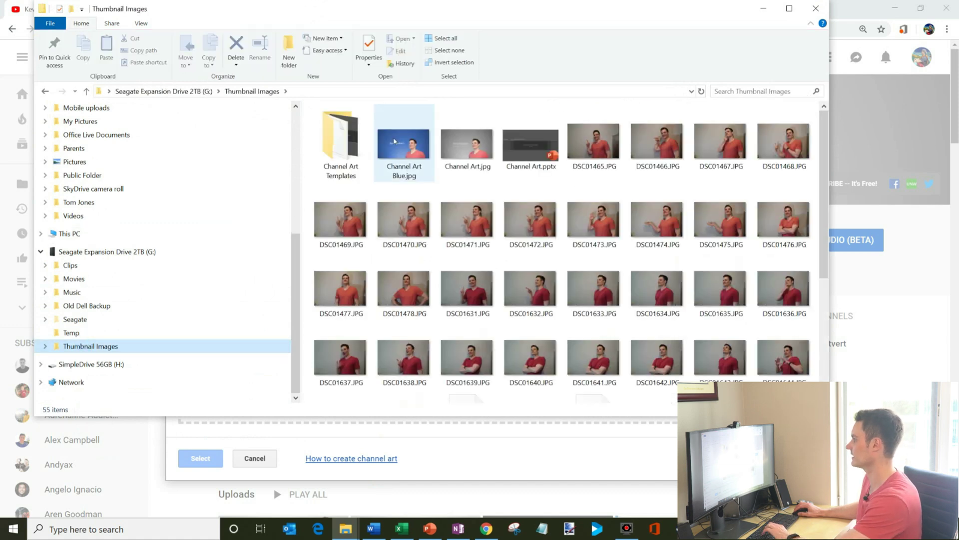
key("super+Right")
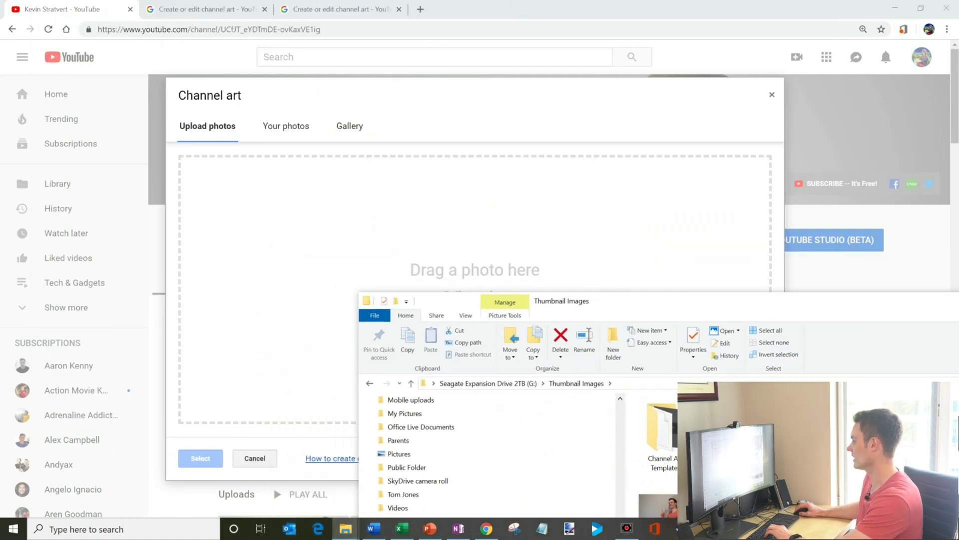
left_click_drag(724, 420, 472, 236)
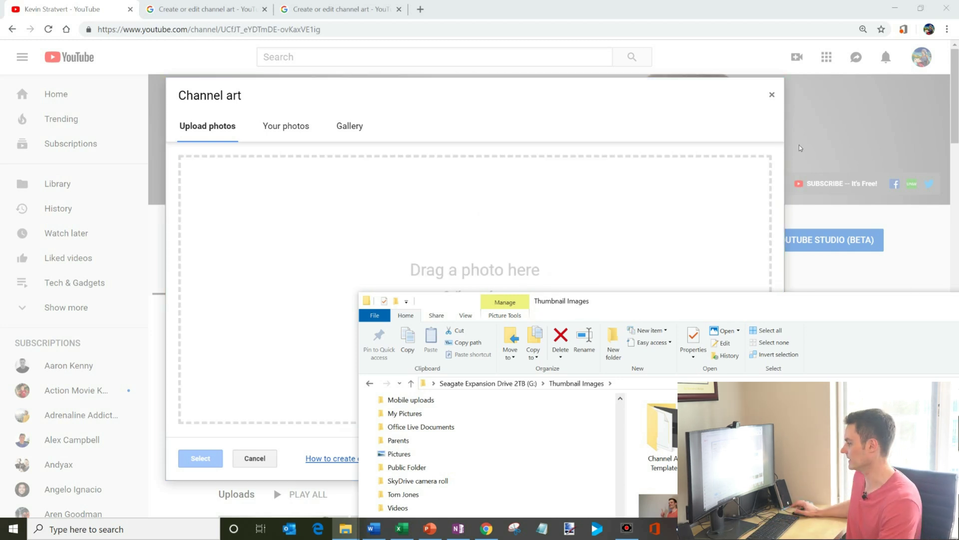
mouse_move(659, 435)
left_mouse_down()
mouse_move(610, 219)
mouse_move(655, 435)
left_mouse_up()
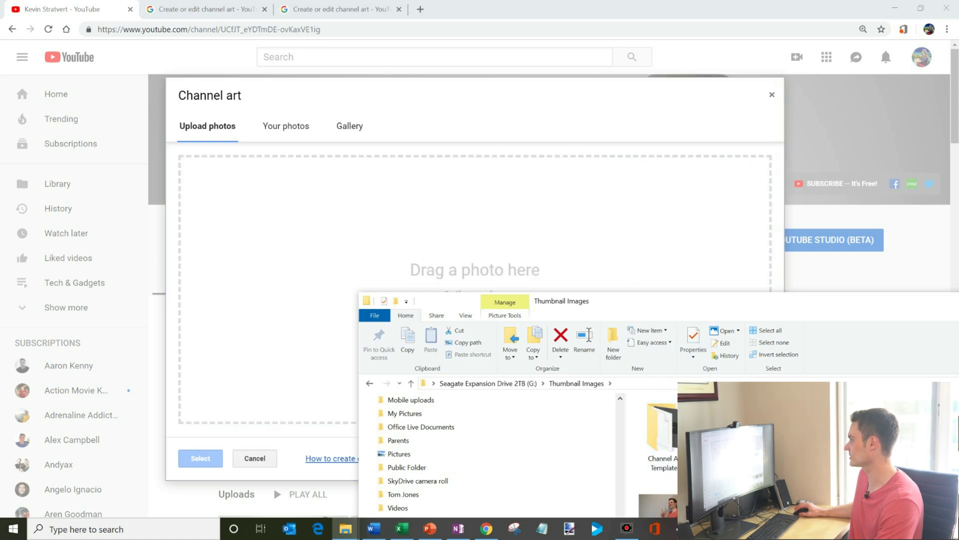
left_click(773, 95)
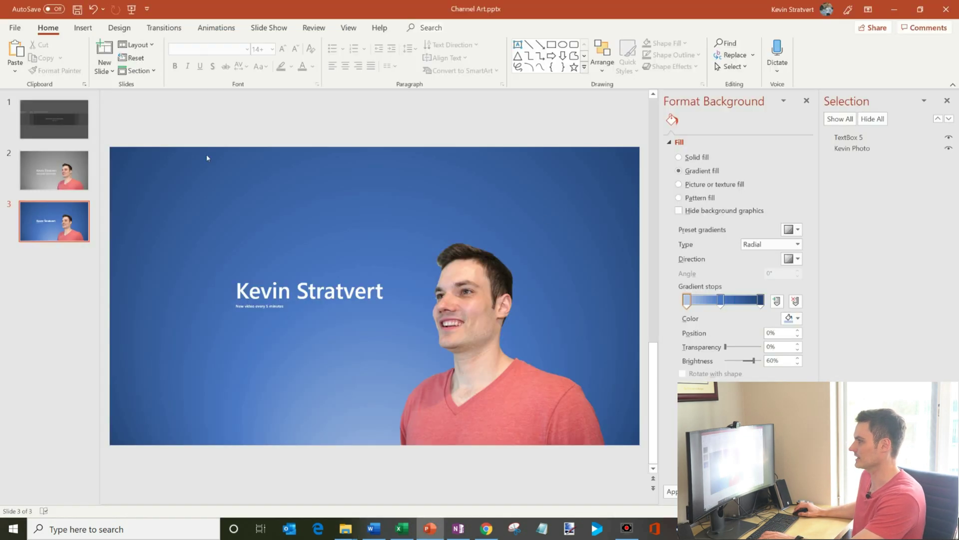
Step: Back in PowerPoint, select the presenter's portrait photo on slide 3 of Channel Art.pptx
left_click(511, 288)
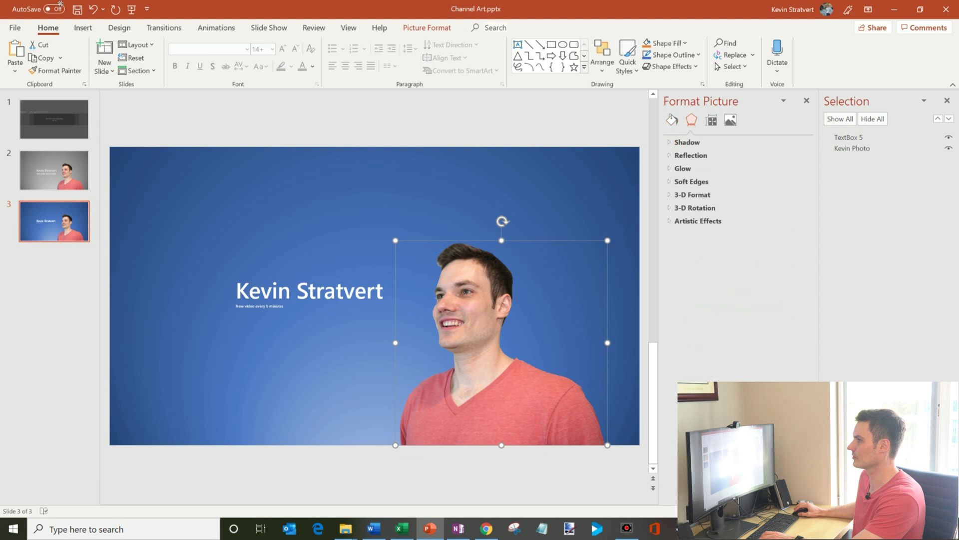
left_click(411, 27)
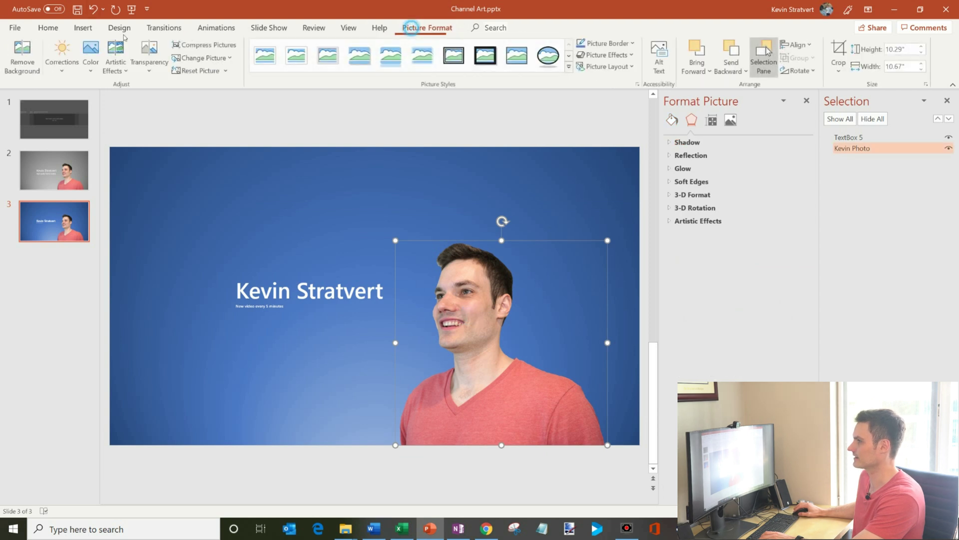
left_click(70, 63)
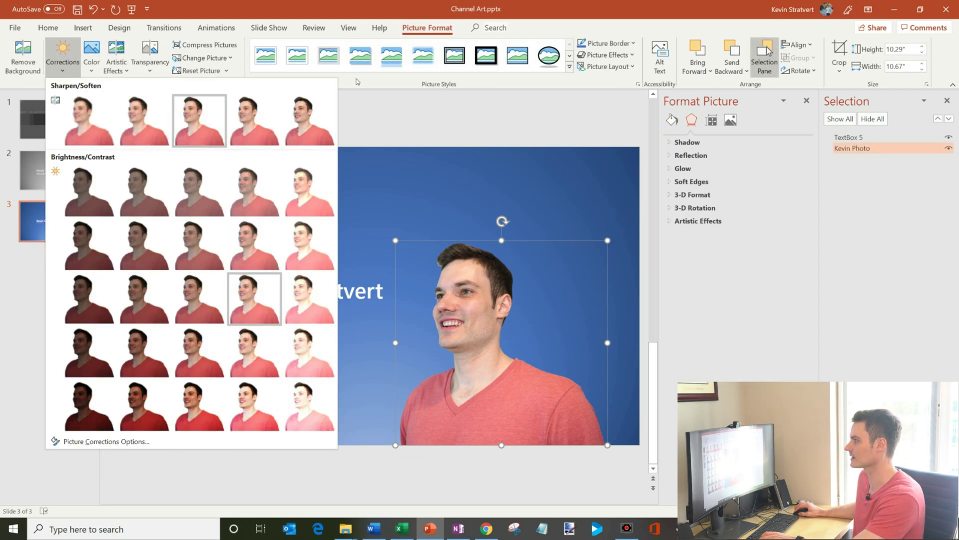
left_click(435, 105)
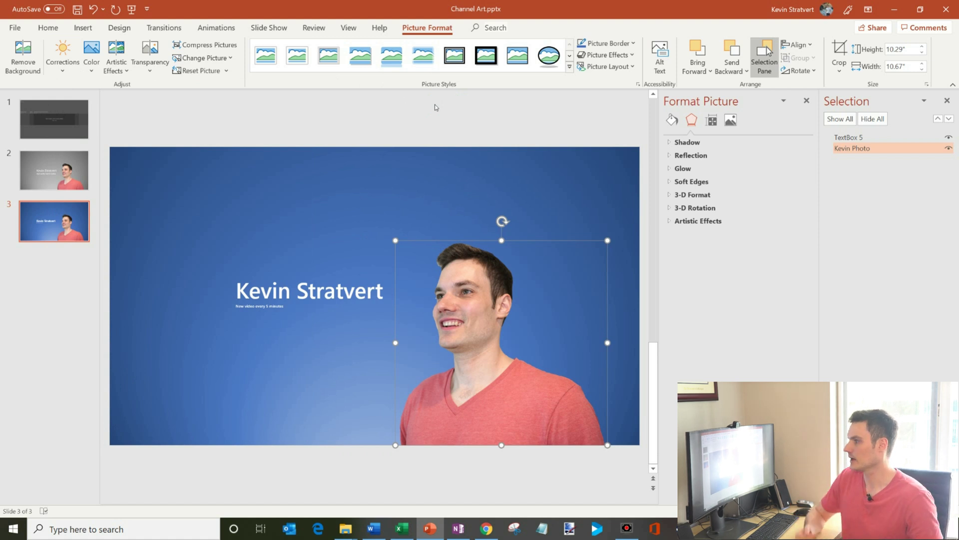